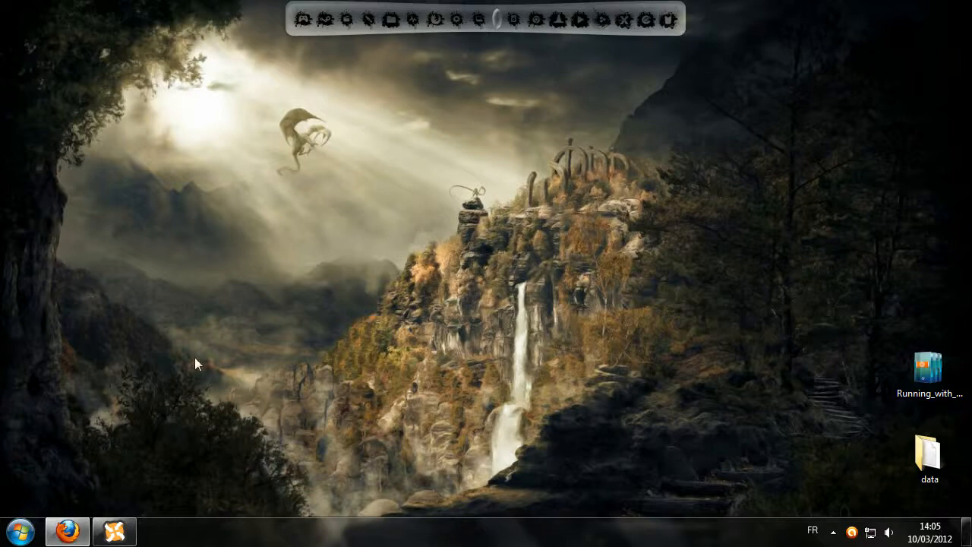
Step: Switch to Firefox, visit the Skyrim Nexus home page and open the Nexus Mod Manager download page
click(67, 532)
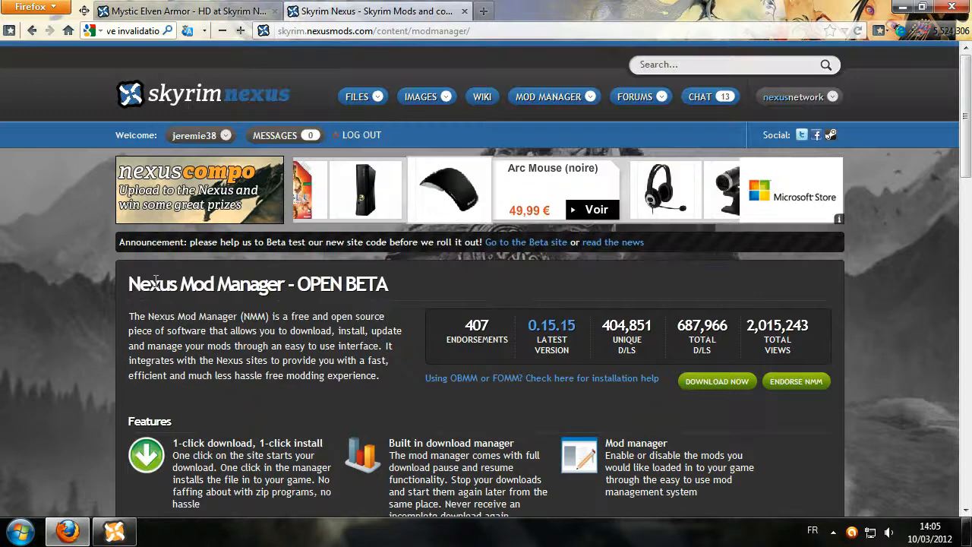
scroll(165, 100, up, 3)
click(185, 89)
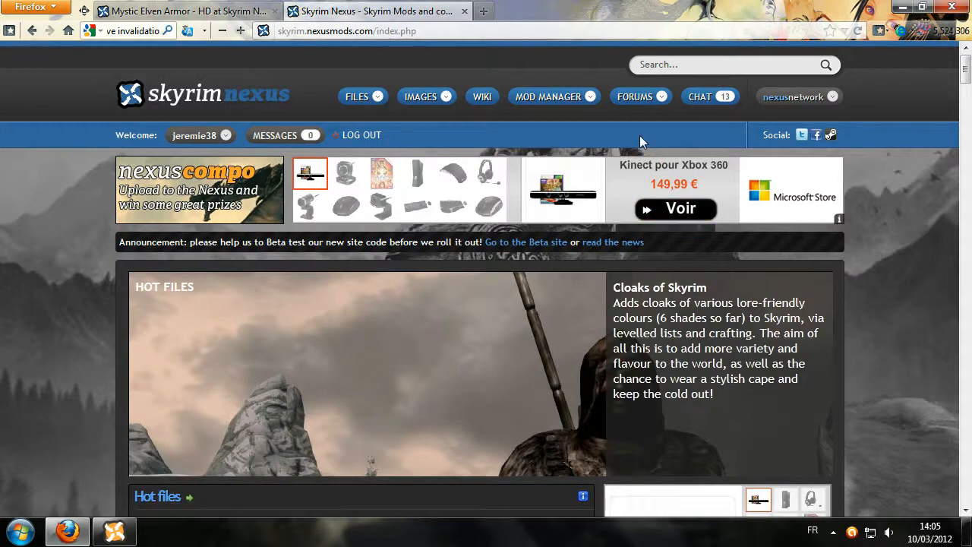
mouse_move(544, 98)
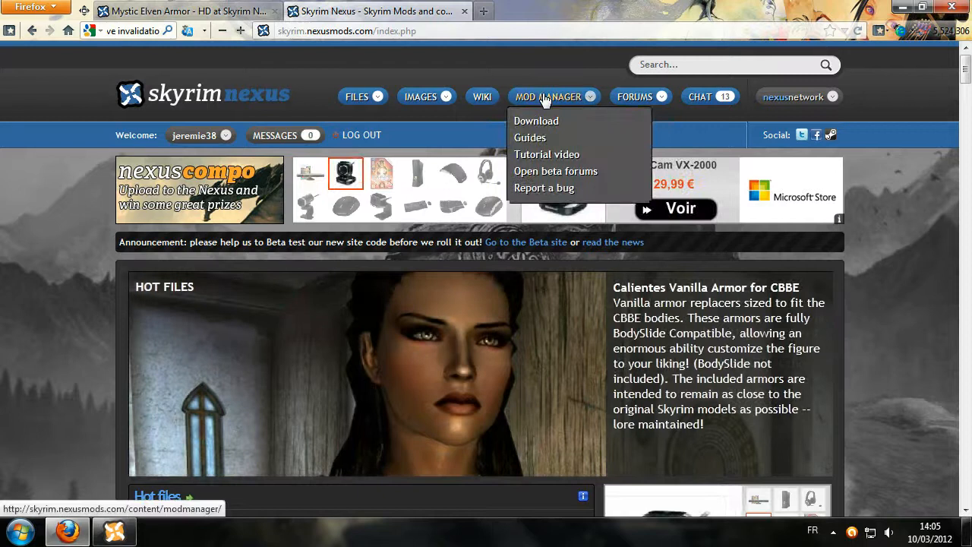
click(538, 122)
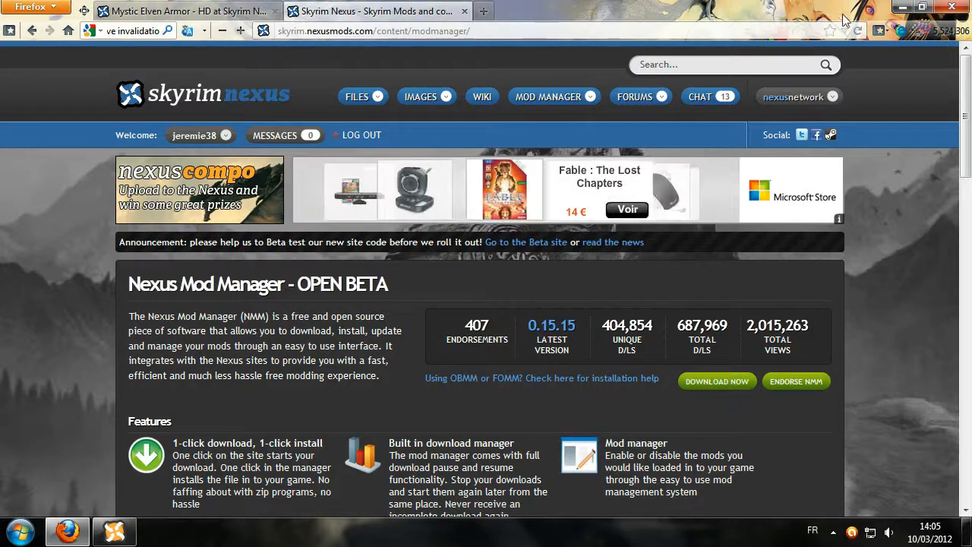
Step: Switch to Nexus Mod Manager and examine the installed plugins and mods lists, including the details of Skyrim.esm
click(902, 9)
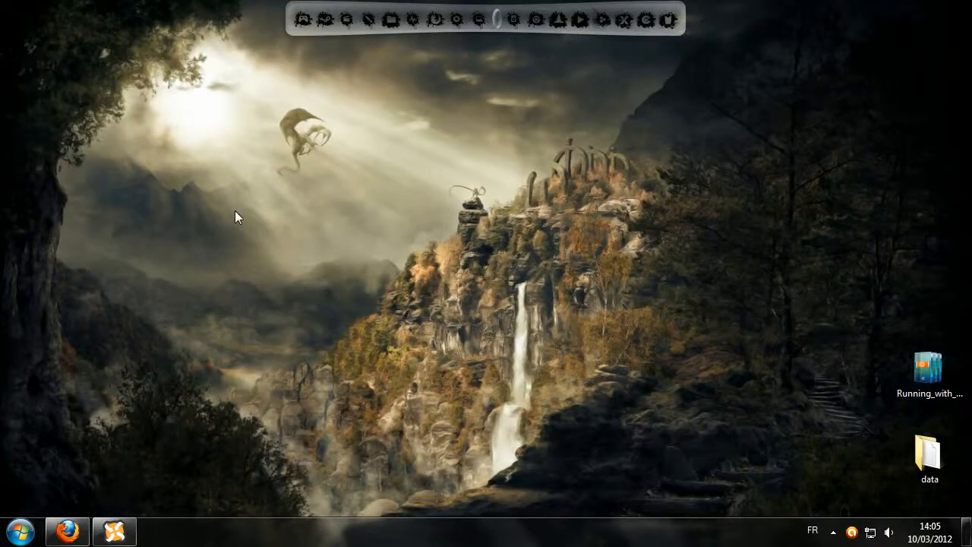
click(114, 532)
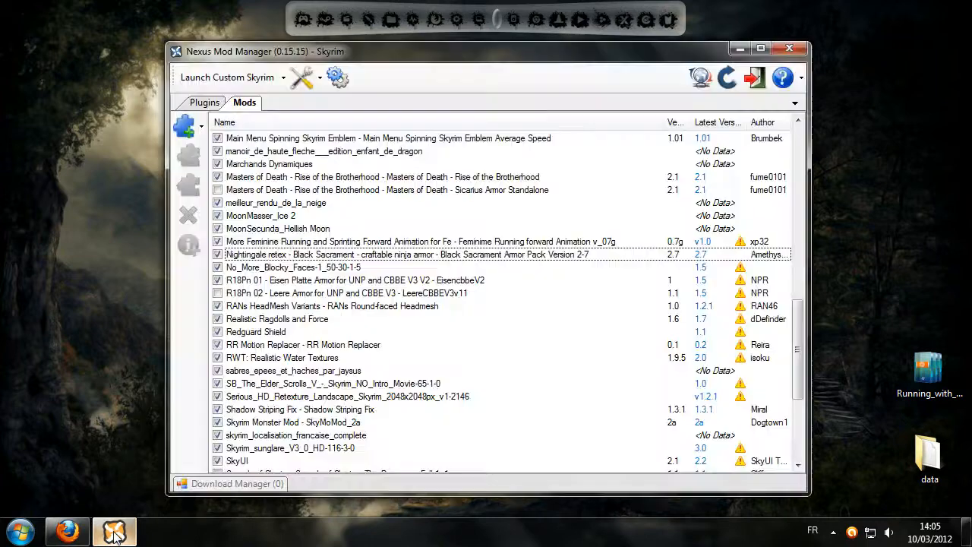
click(209, 105)
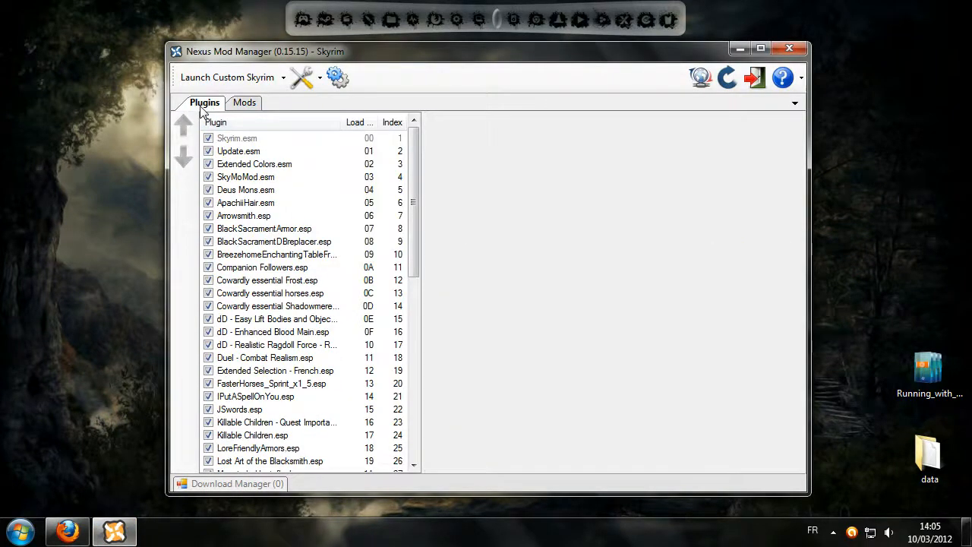
click(245, 103)
click(204, 104)
click(233, 103)
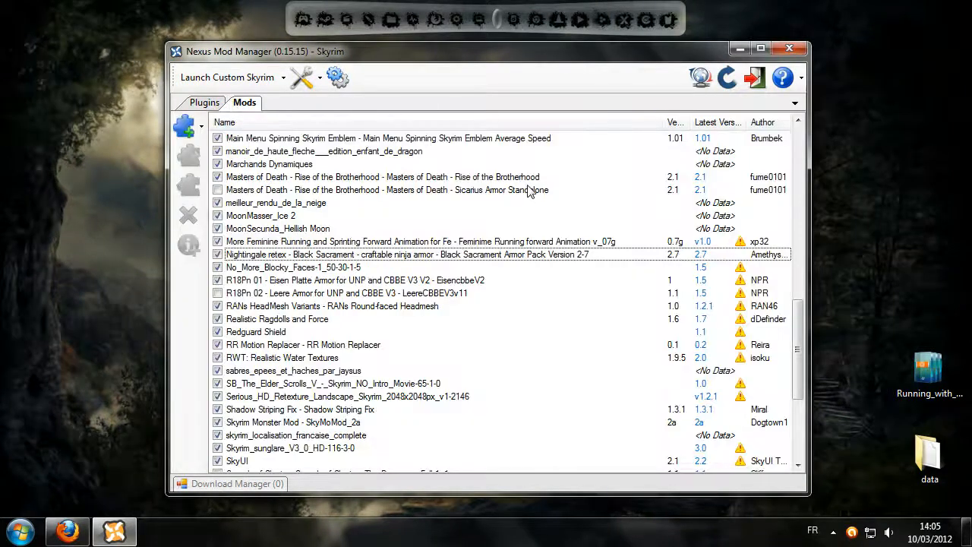
click(212, 104)
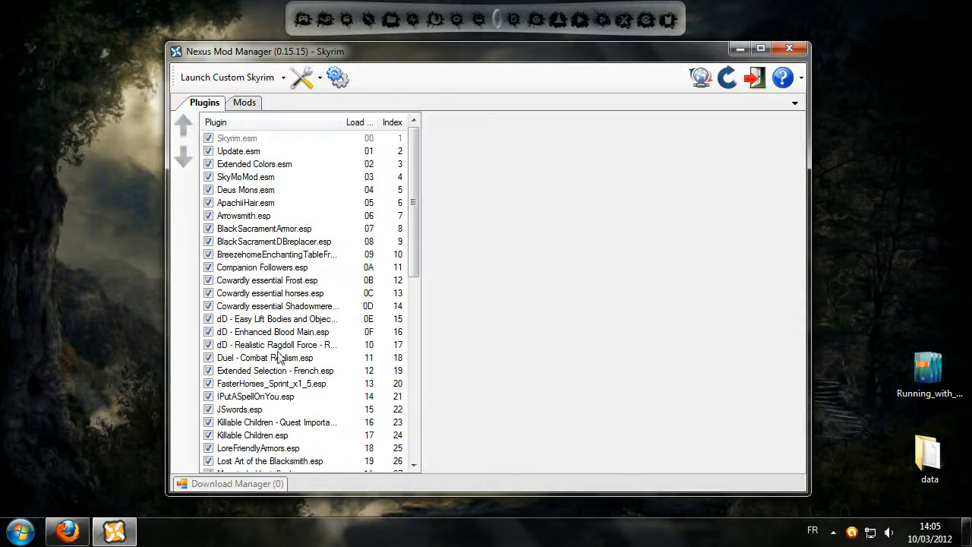
click(239, 142)
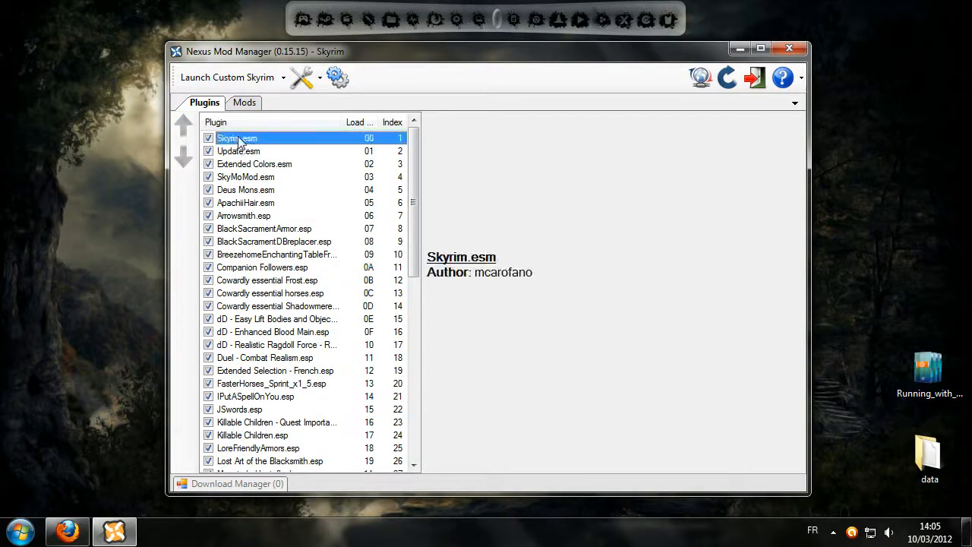
click(247, 104)
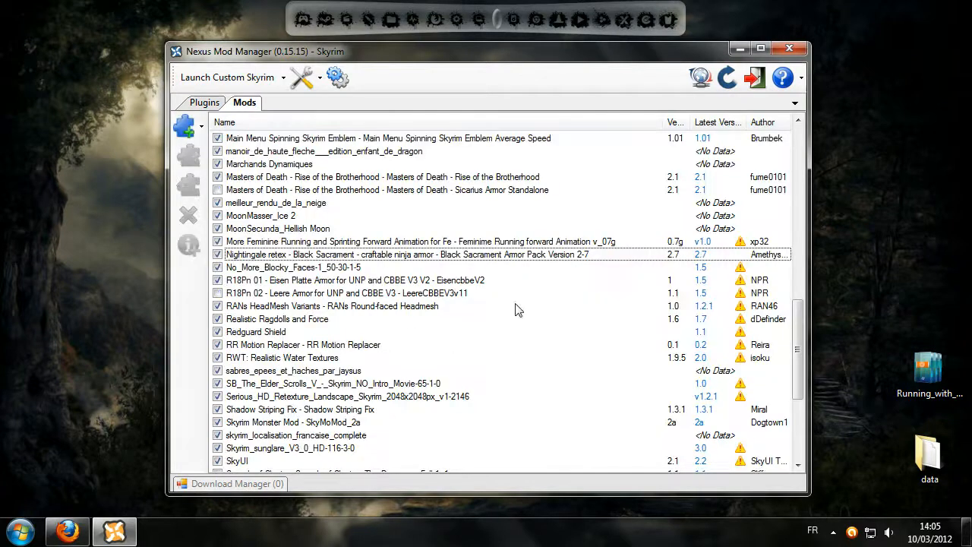
click(205, 102)
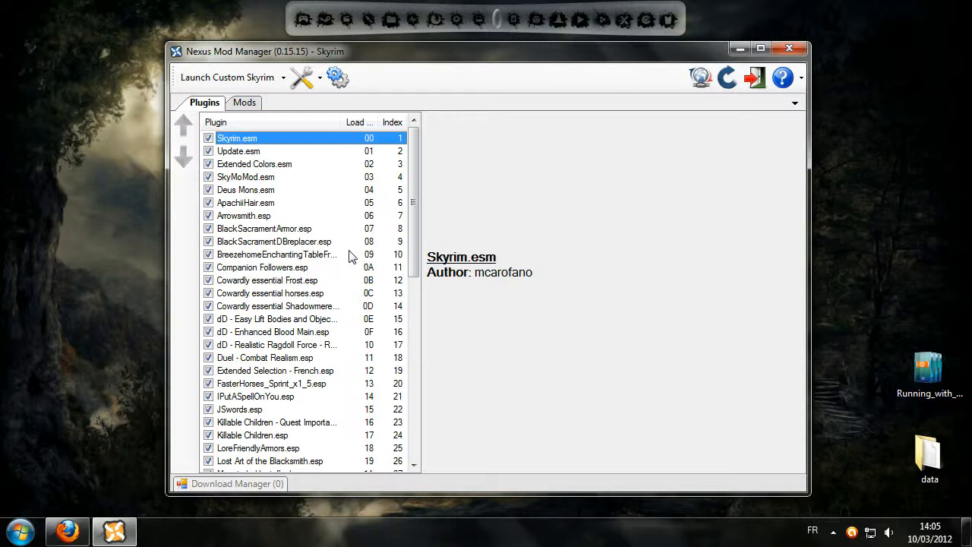
Step: Return to Firefox, make the Skyrim Nexus page the first tab and load the site's home page in it
click(67, 533)
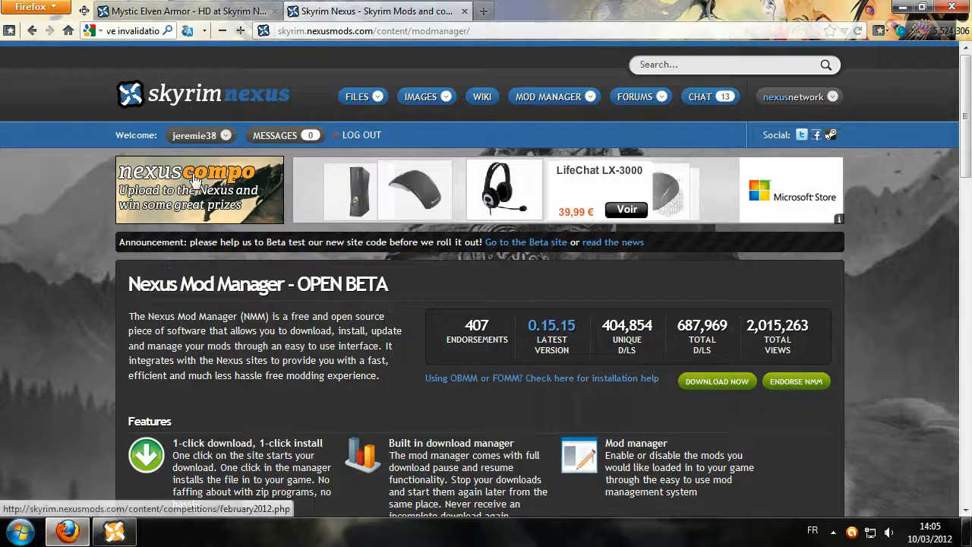
drag(392, 13, 149, 14)
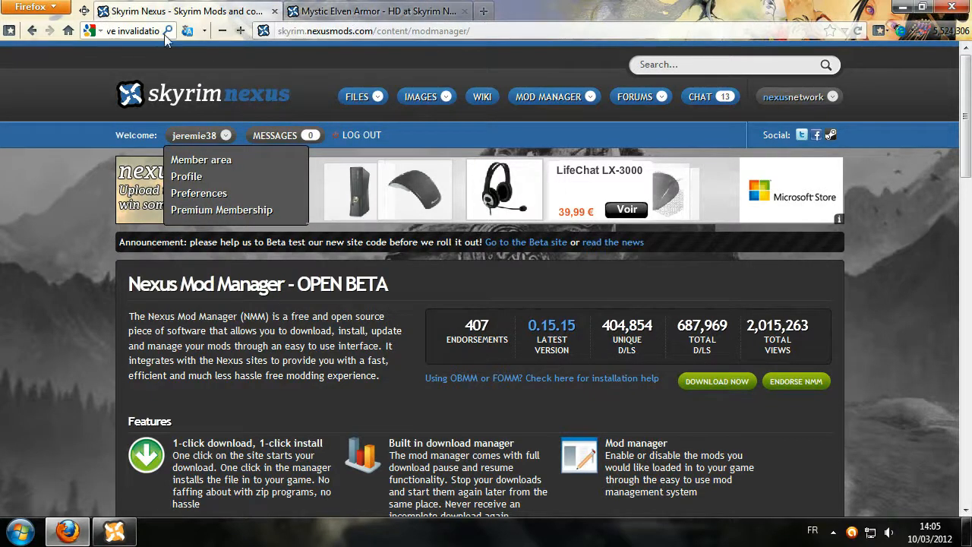
click(201, 97)
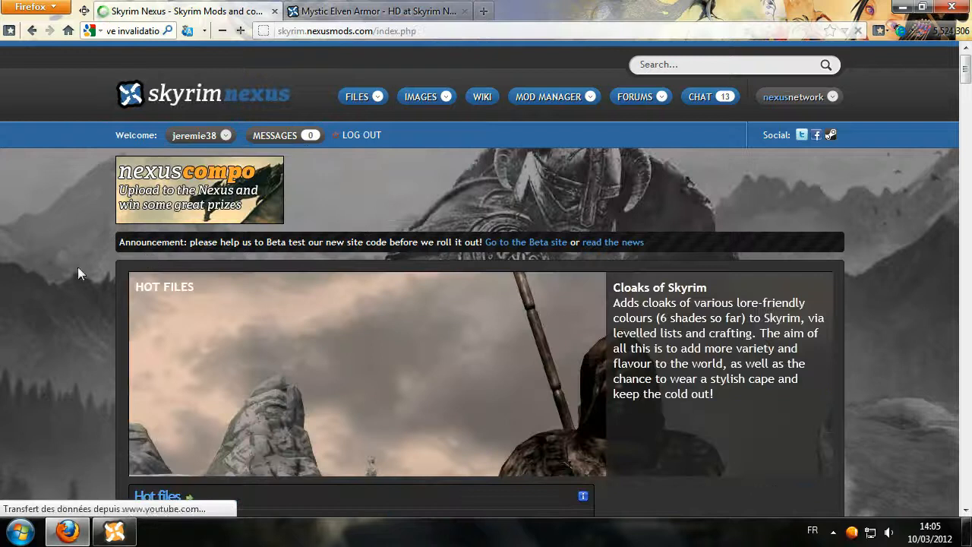
scroll(76, 244, down, 5)
scroll(52, 379, up, 5)
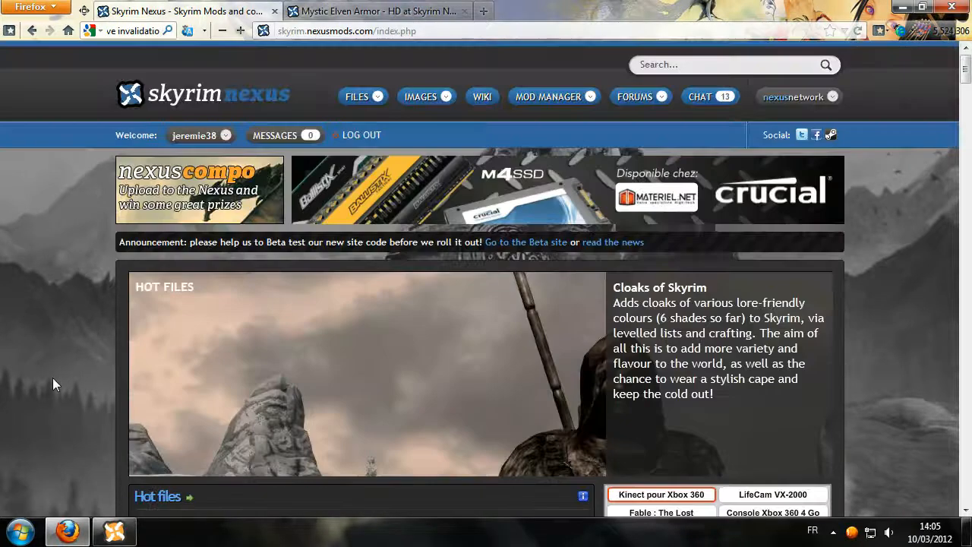
Step: Examine the description on the Mystic Elven Armor - HD mod page
click(341, 12)
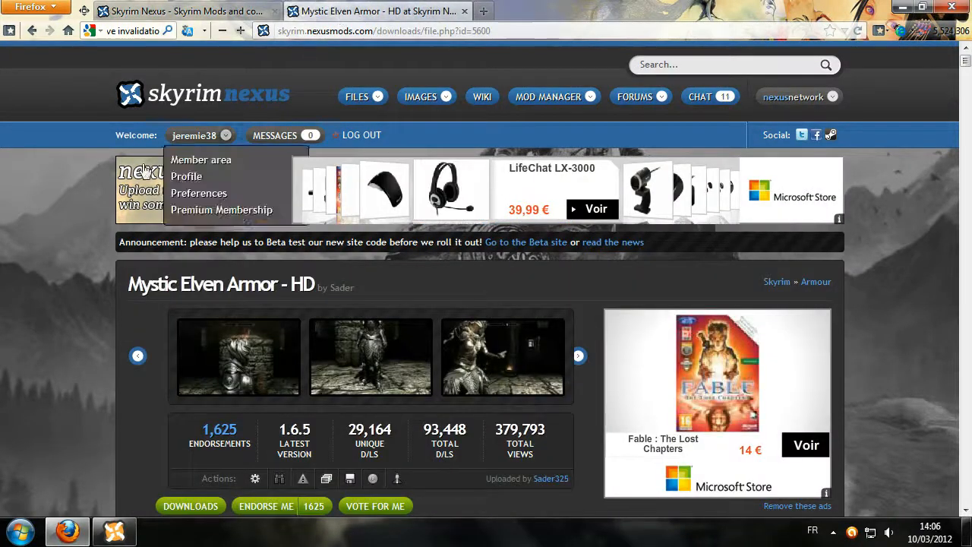
scroll(65, 220, down, 3)
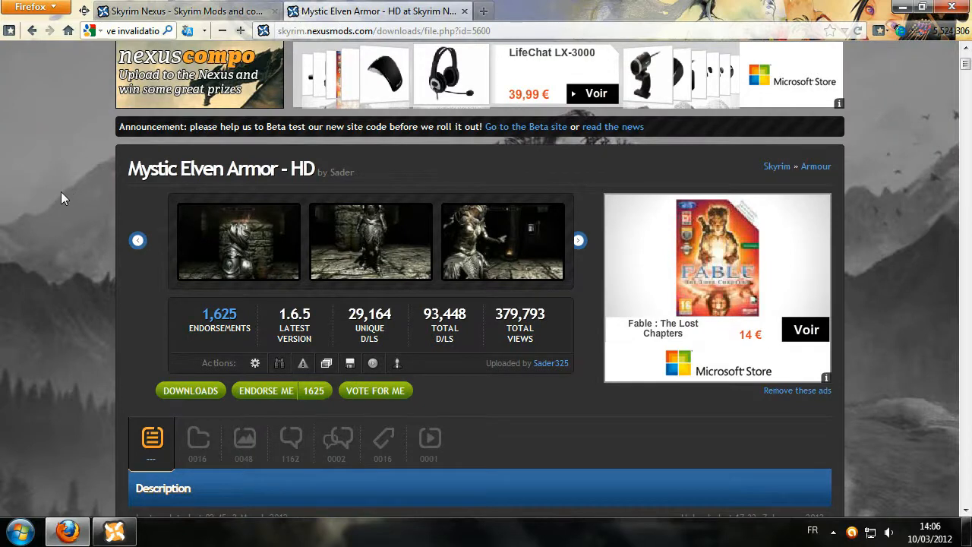
scroll(61, 190, down, 5)
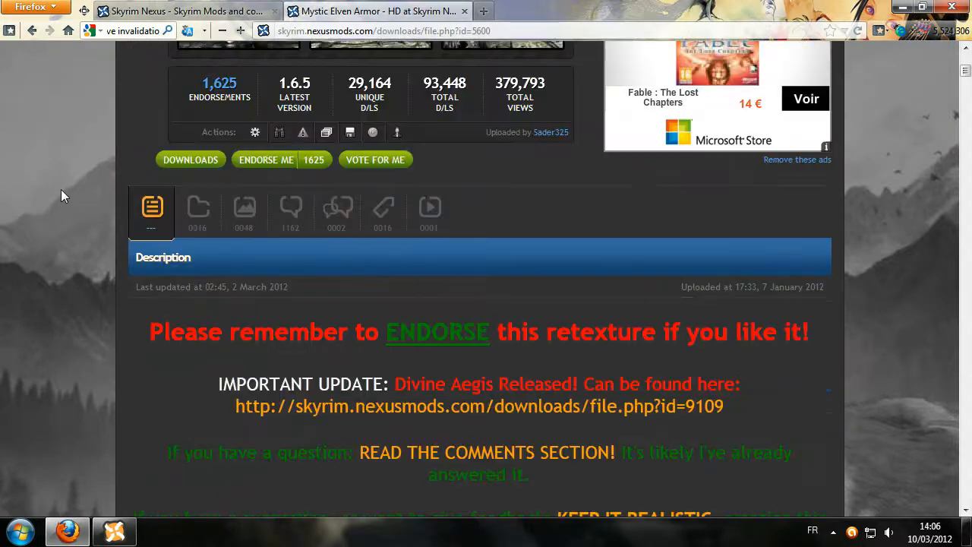
scroll(61, 189, down, 12)
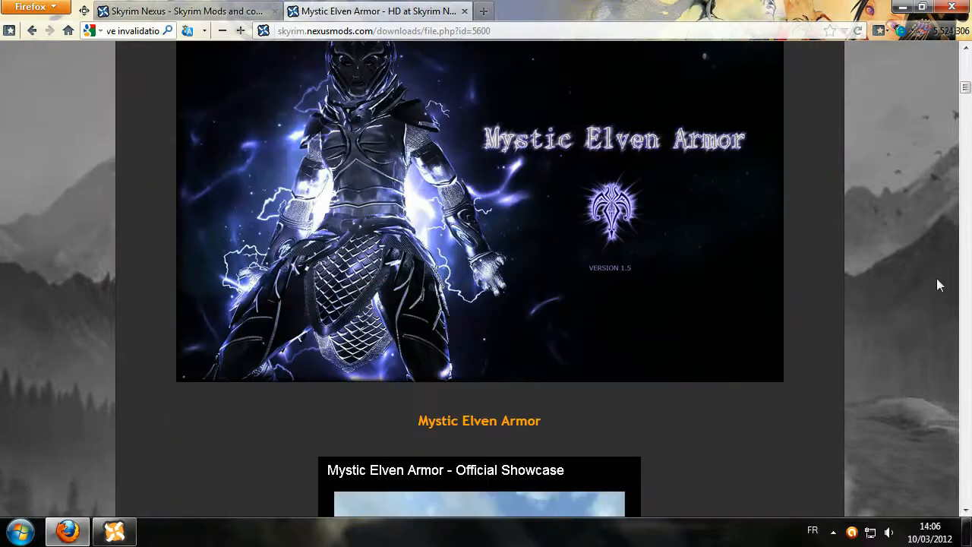
mouse_move(967, 91)
mouse_down()
mouse_move(967, 106)
mouse_move(966, 73)
mouse_up()
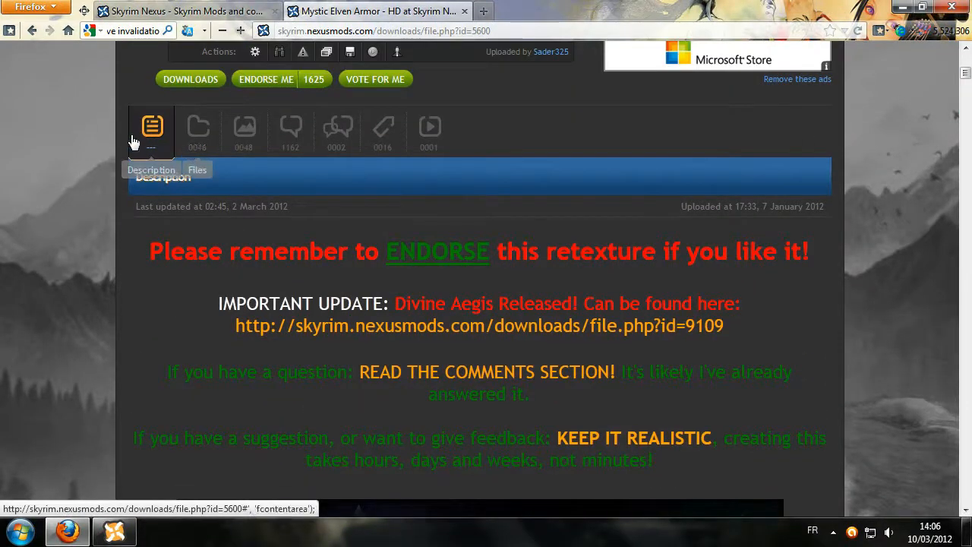
Step: Review the main, optional and old-version files of Mystic Elven Armor - HD, plus its images
click(196, 130)
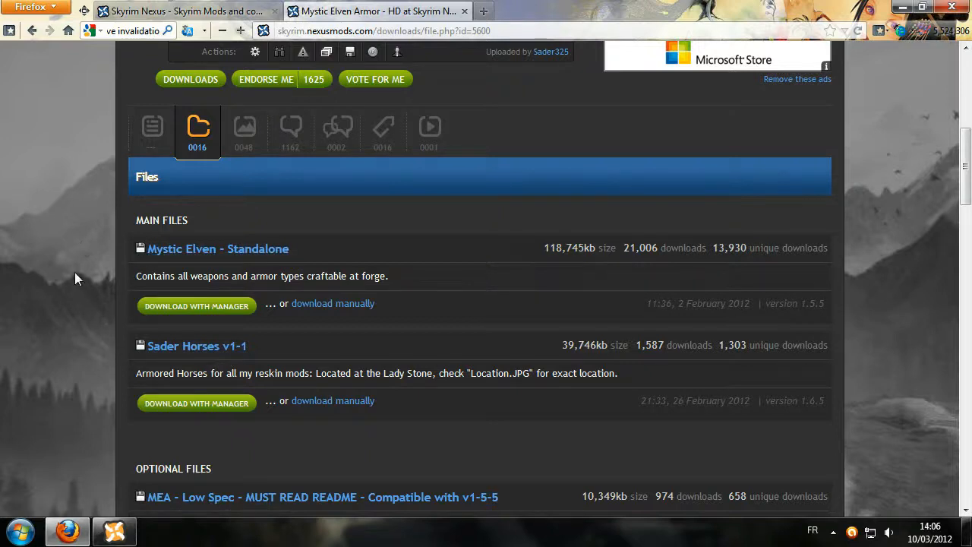
scroll(75, 272, down, 5)
scroll(116, 278, down, 5)
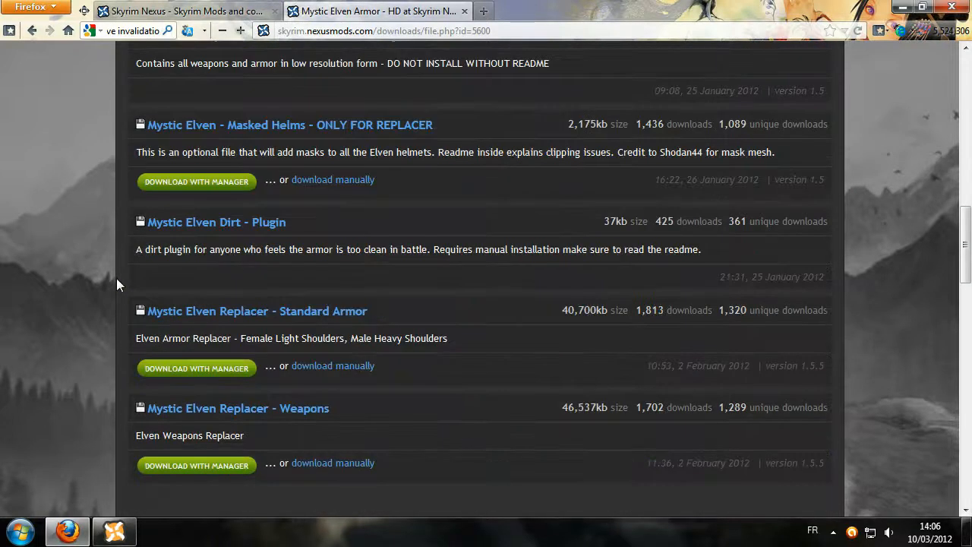
scroll(99, 336, down, 9)
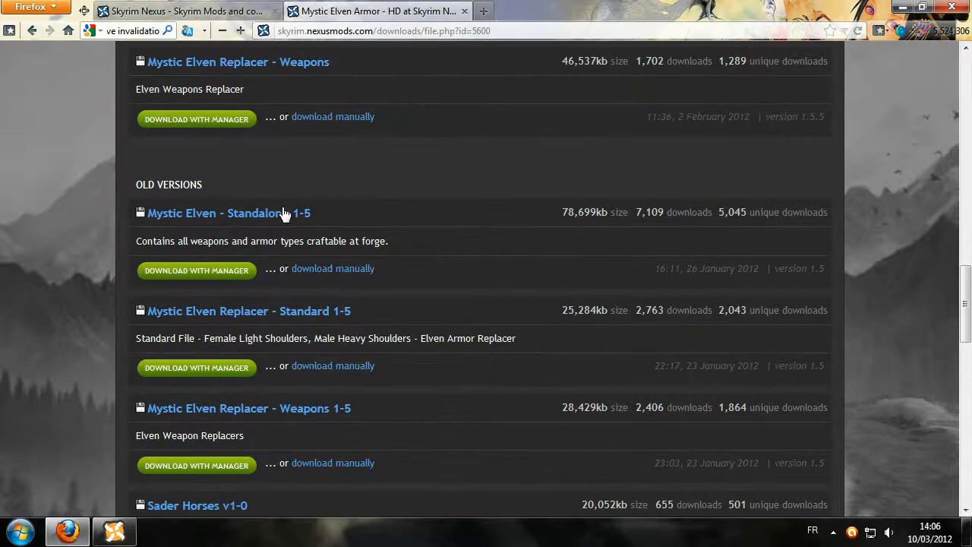
scroll(94, 335, up, 20)
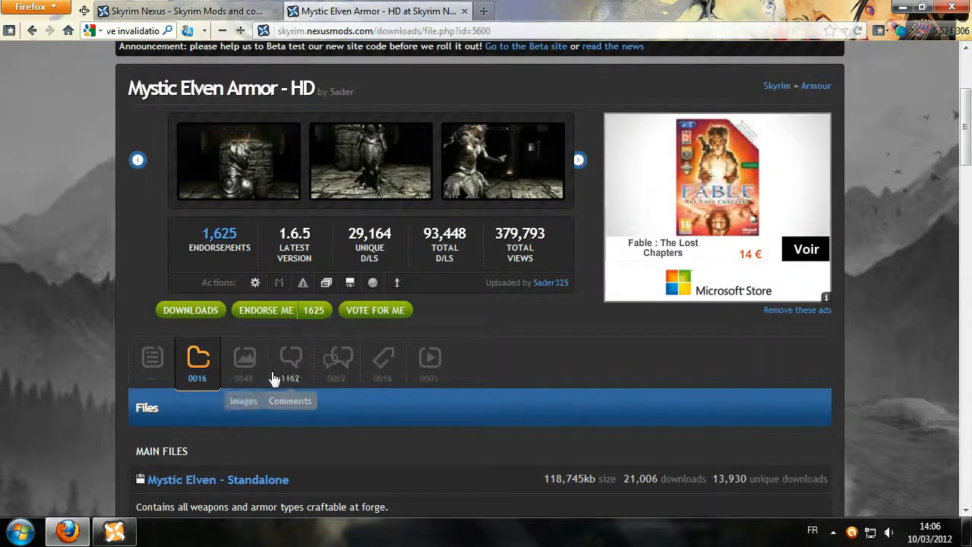
click(251, 370)
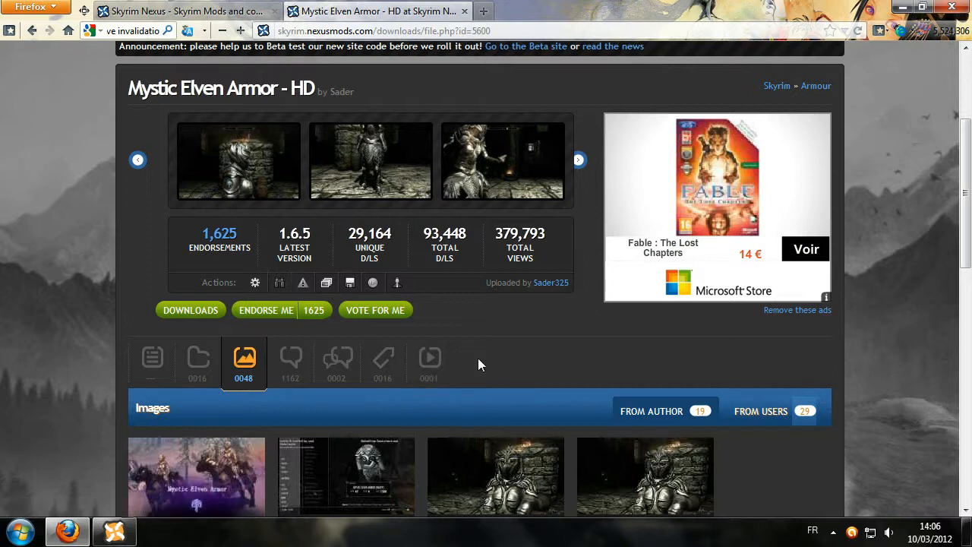
Step: Download the main file Mystic Elven - Standalone through the mod manager
click(196, 367)
scroll(84, 284, down, 5)
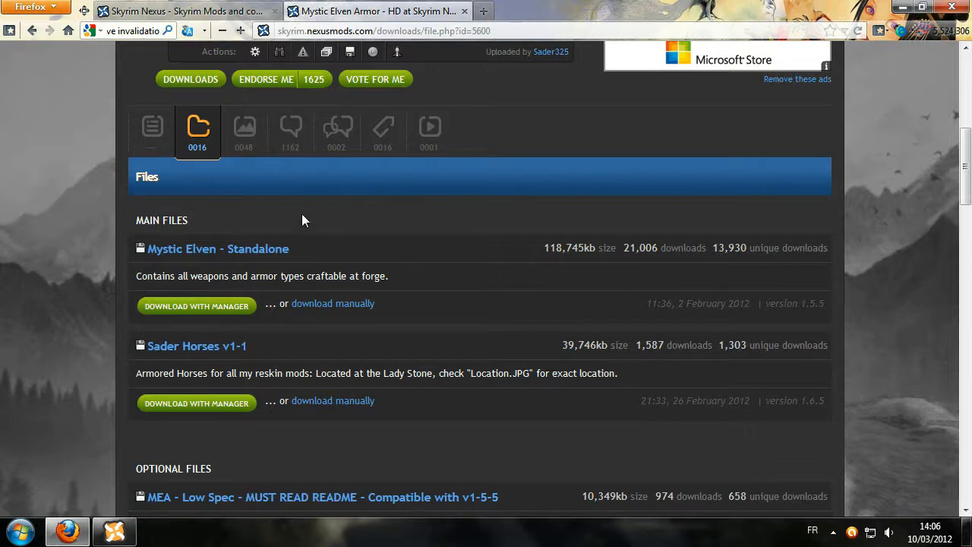
click(194, 310)
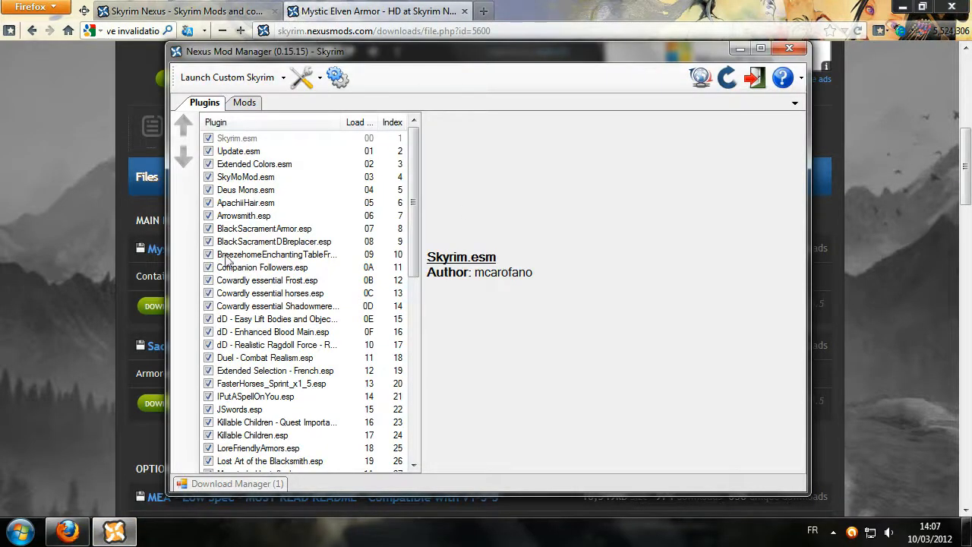
Step: Display the installed mods together with the download queue and select the mod download in progress
click(246, 103)
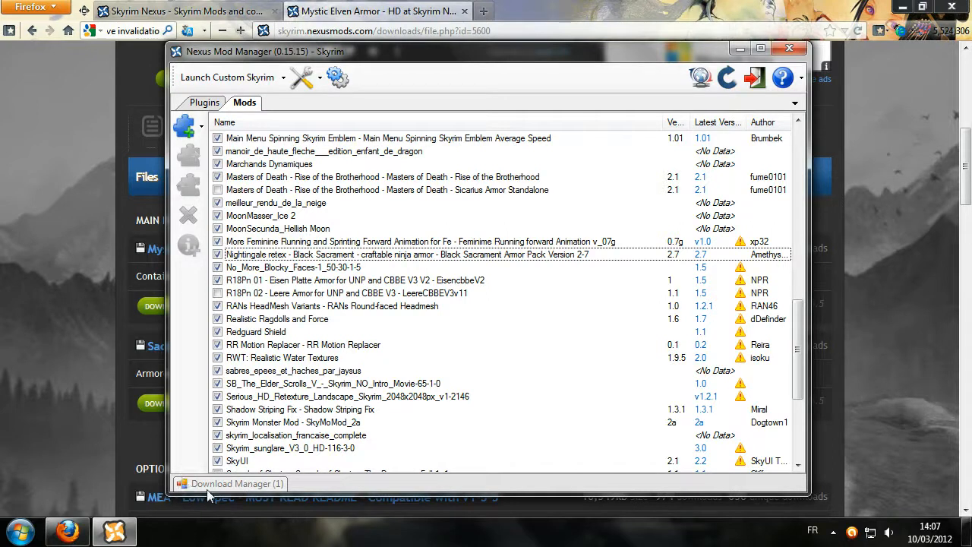
click(282, 487)
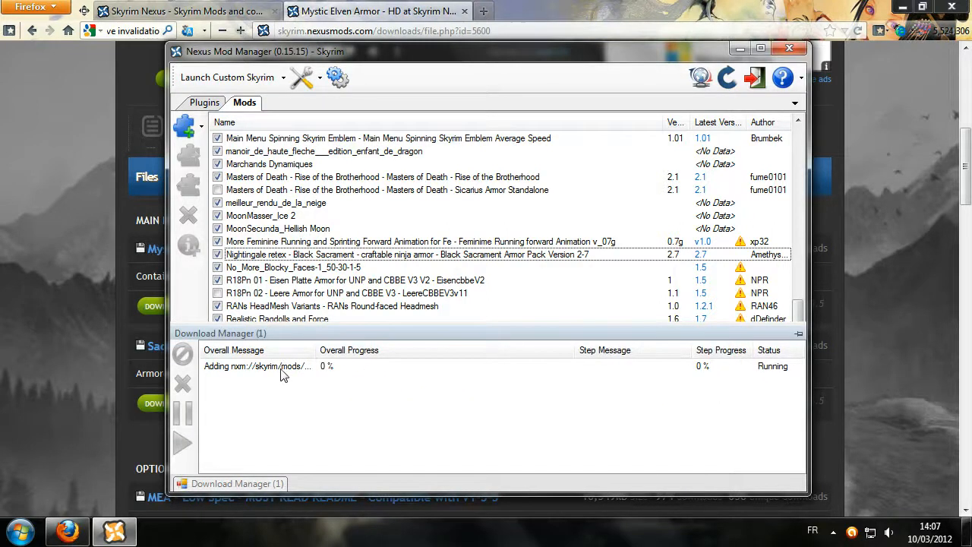
click(298, 368)
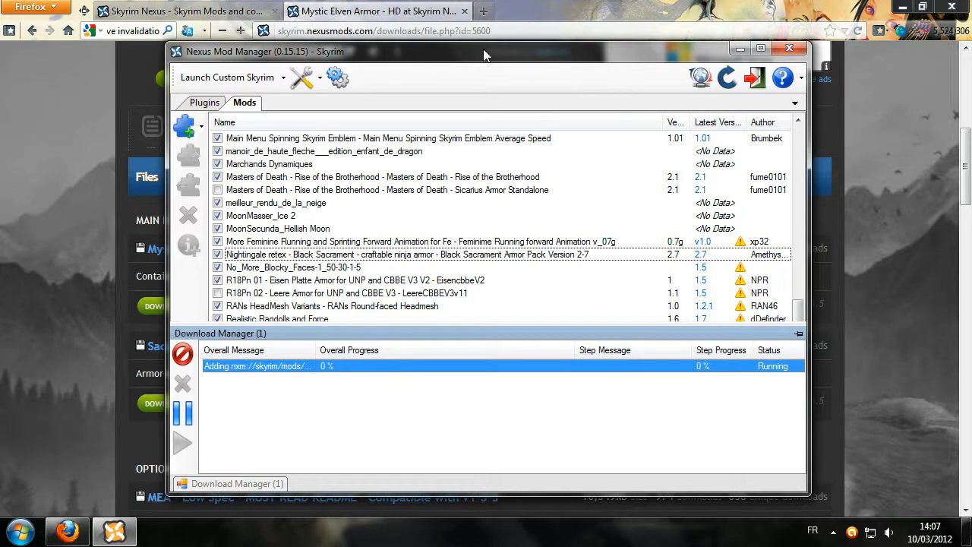
Step: Select R18Pn 01 - Eisen Platte Armor to view its details and look through the whole installed mods list
click(282, 281)
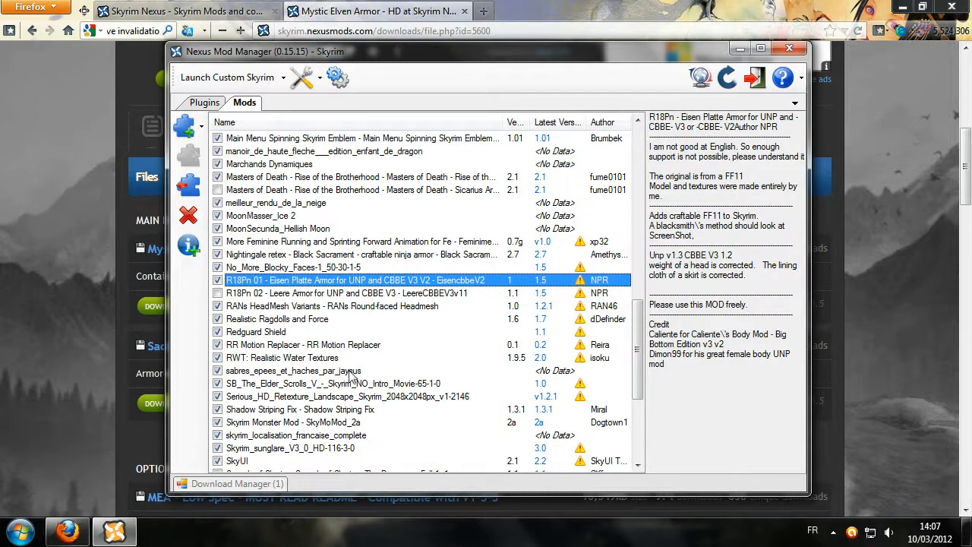
scroll(339, 373, down, 5)
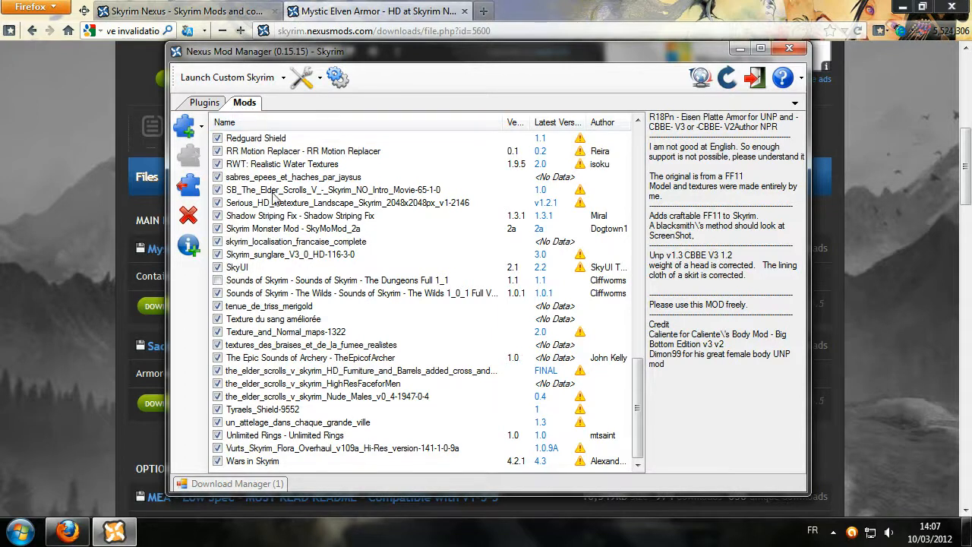
scroll(307, 402, up, 20)
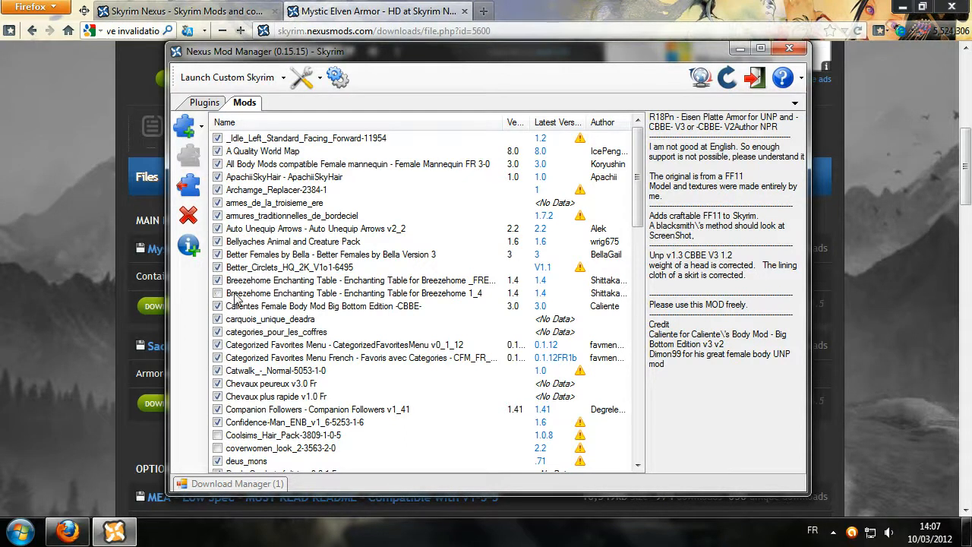
scroll(332, 346, down, 17)
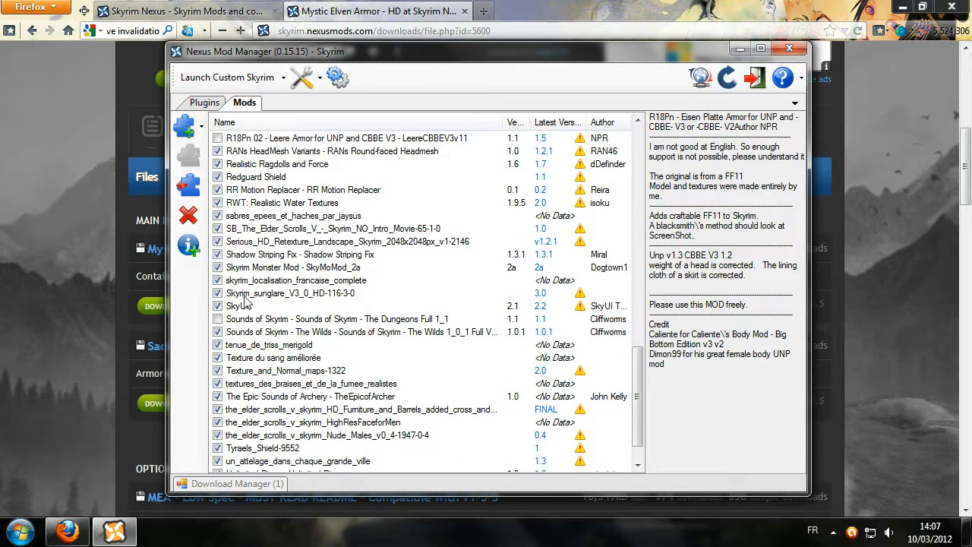
Step: Select textures_des_braises_et_de_la_fumee_realistes, then the inactive Sounds of Skyrim - The Dungeons mod, to check their activation state and details
click(255, 385)
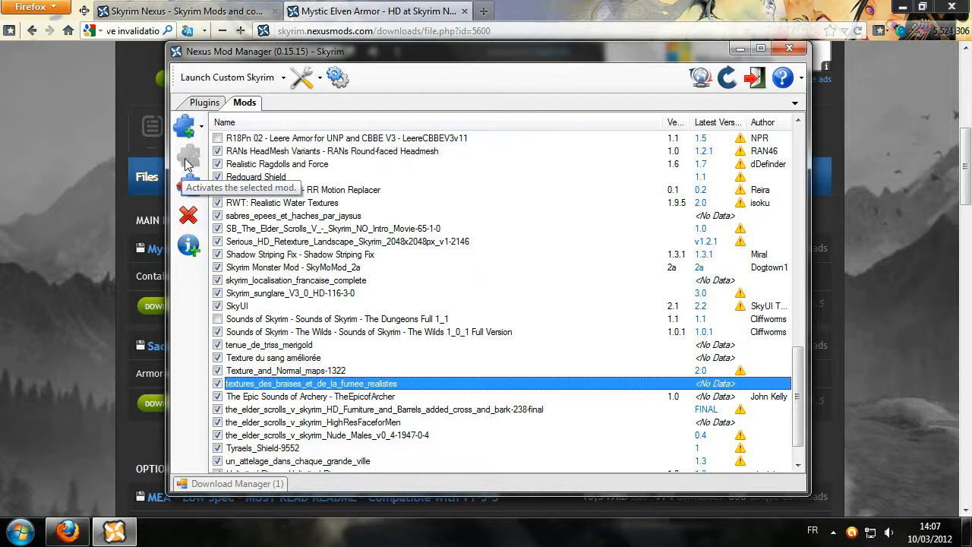
click(280, 321)
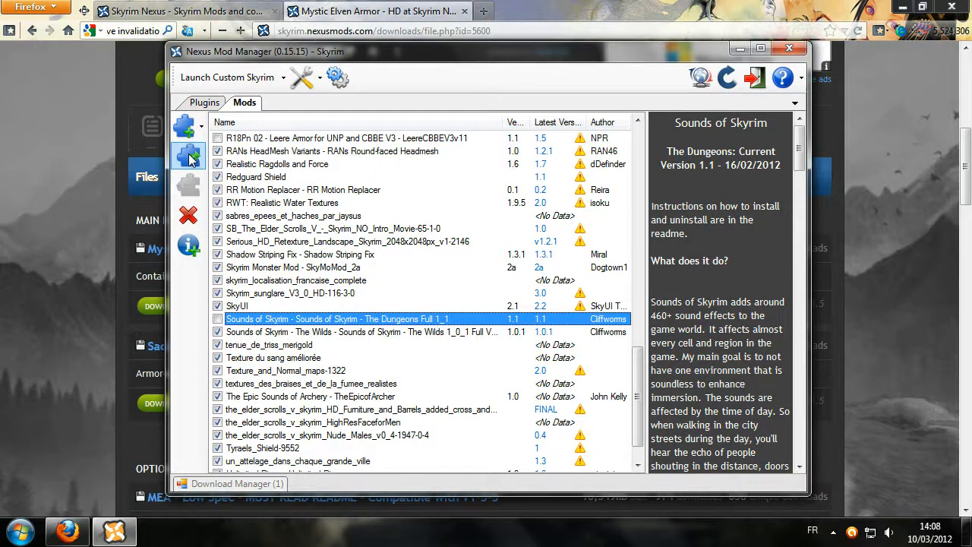
Step: Display the plugins and examine the whole load order from Skyrim.esm down to the last ApachiiHair.esp
click(204, 103)
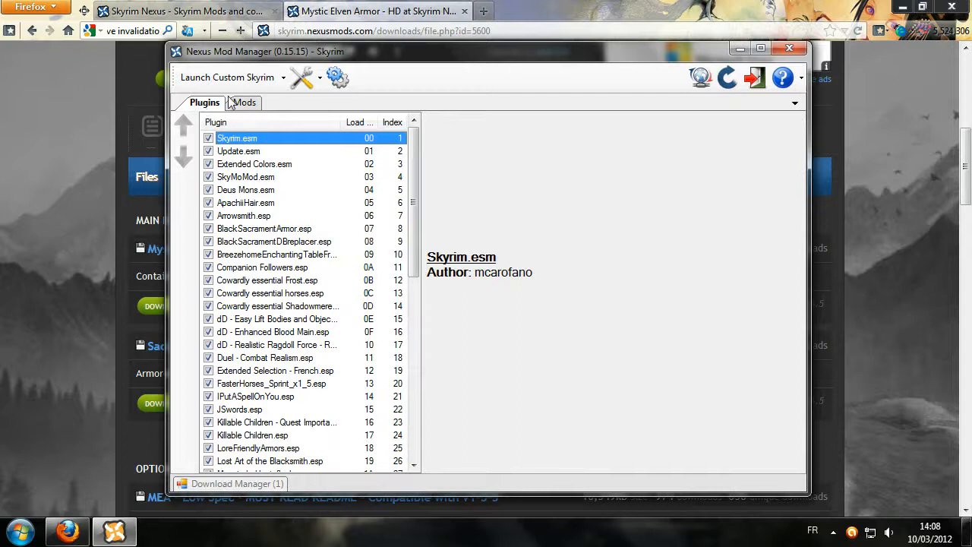
drag(410, 176, 417, 393)
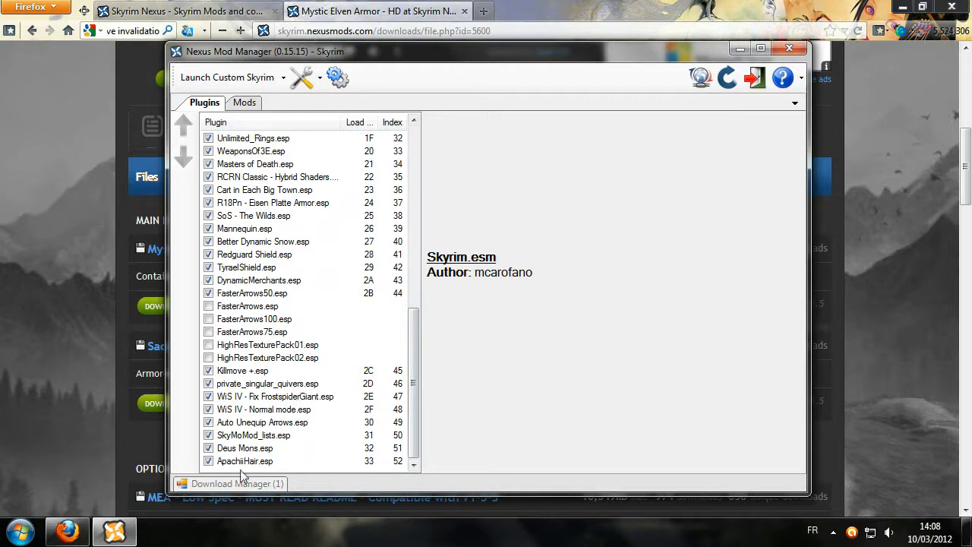
scroll(419, 379, up, 1)
scroll(423, 384, up, 10)
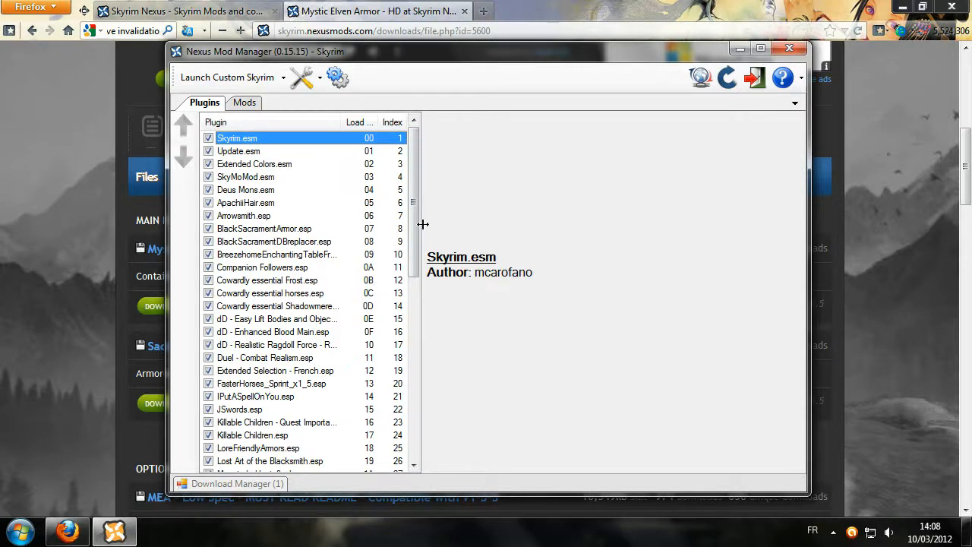
drag(415, 188, 415, 371)
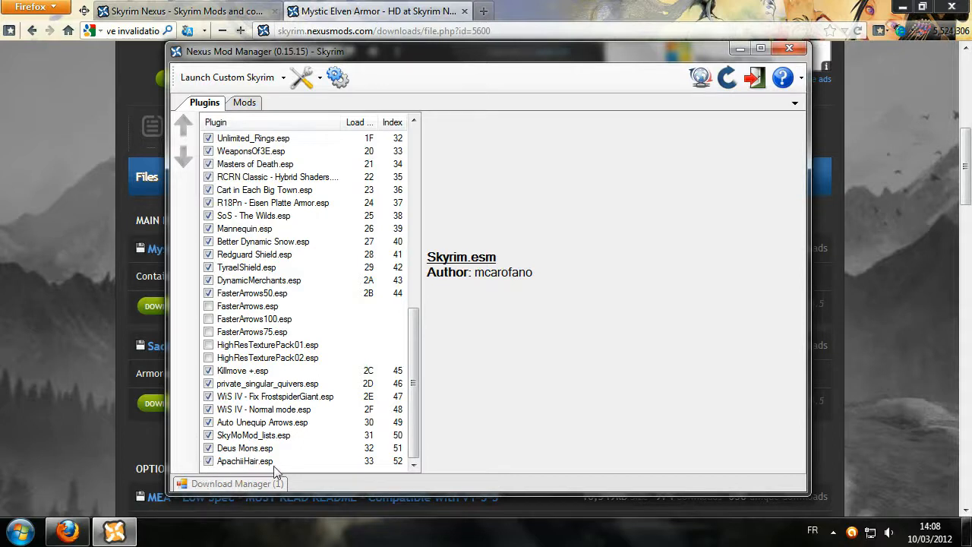
Step: Inspect the details of FasterArrows50.esp, FasterArrows75.esp and FasterArrows100.esp, ending with FasterArrows50.esp selected, and review the load order
click(241, 295)
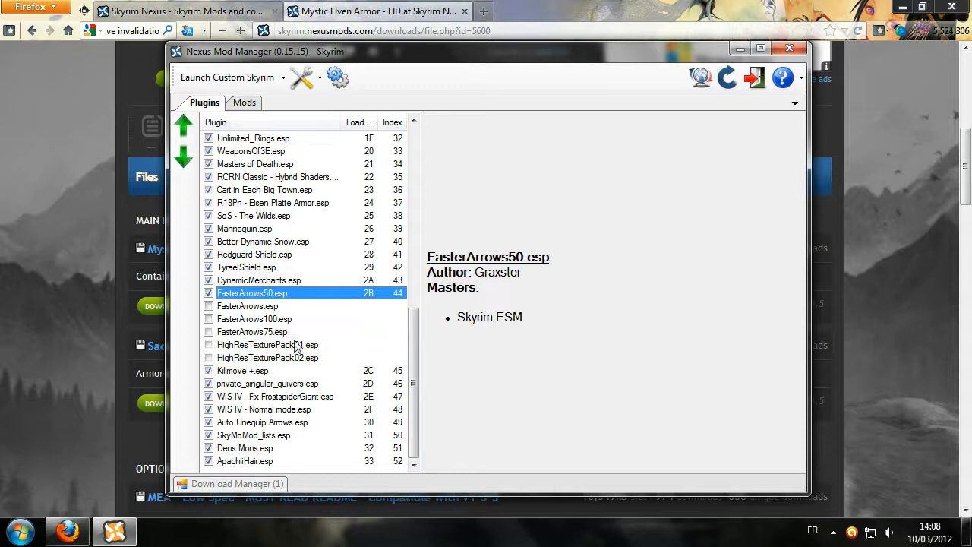
click(251, 334)
click(227, 320)
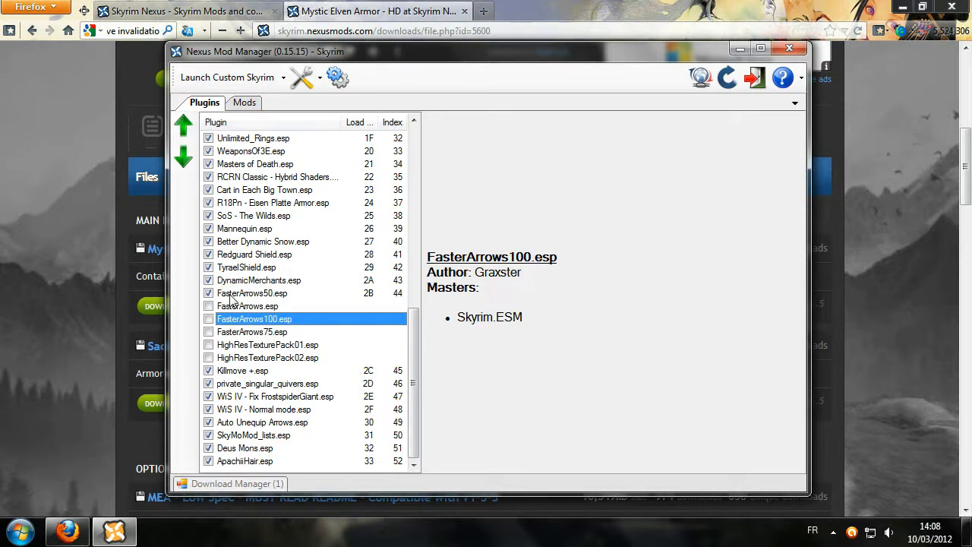
click(232, 295)
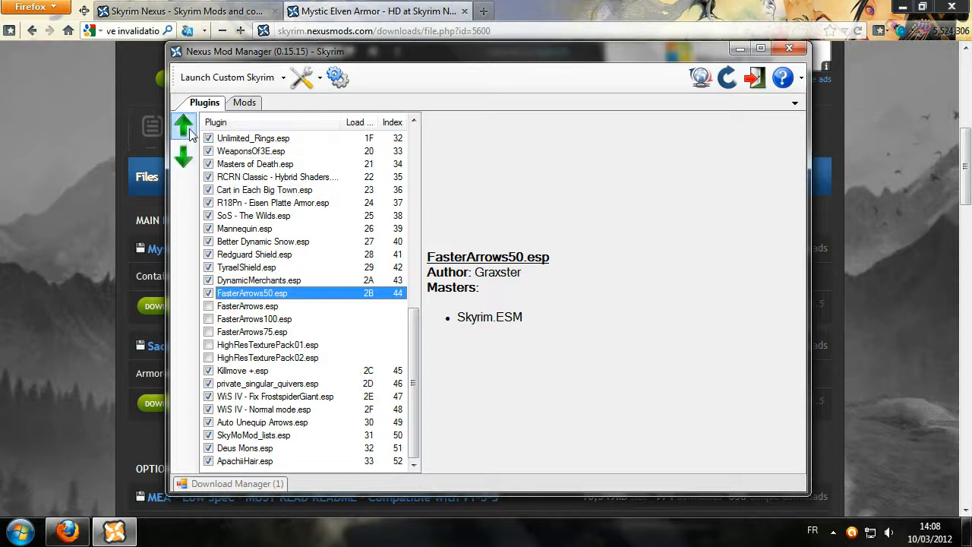
drag(417, 327, 415, 463)
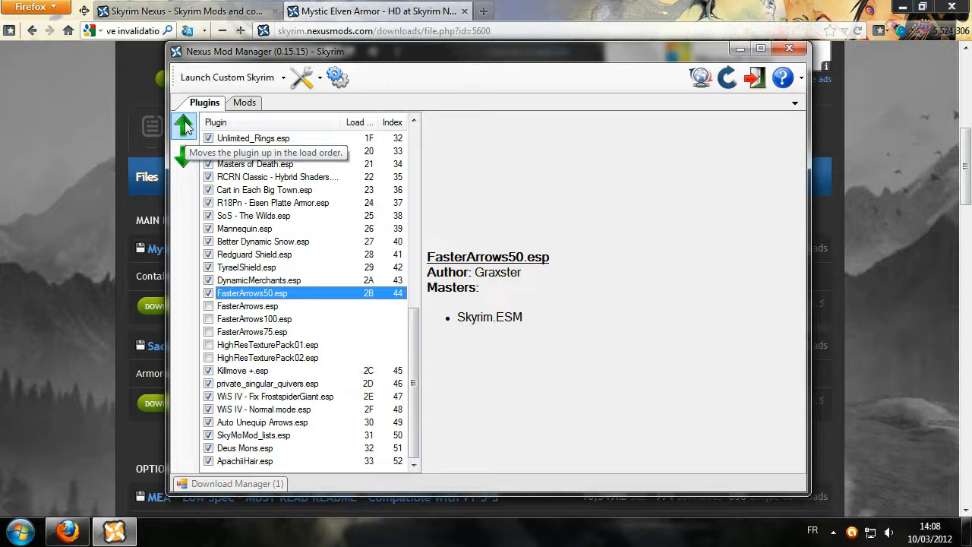
drag(416, 349, 410, 55)
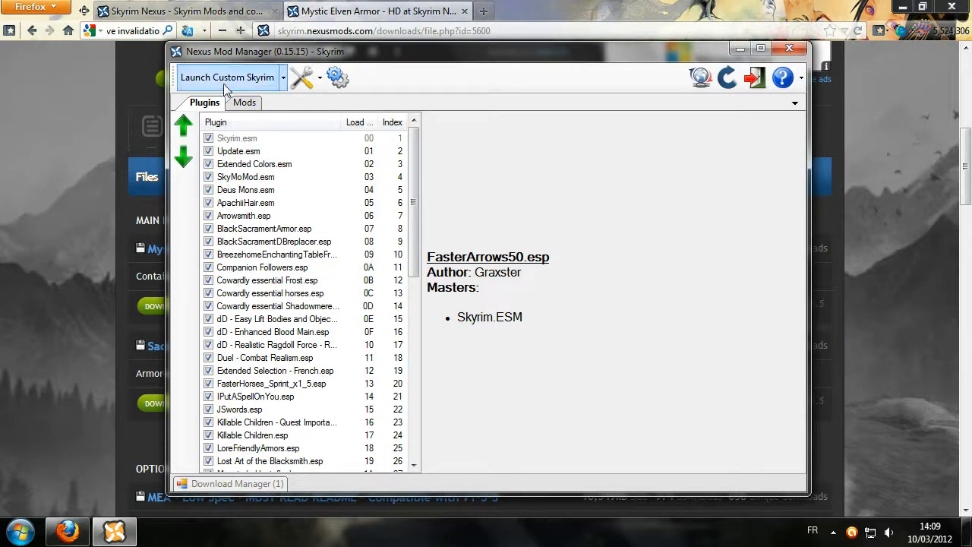
Step: Reposition the mod manager window and reset the archive invalidation
drag(471, 56, 526, 70)
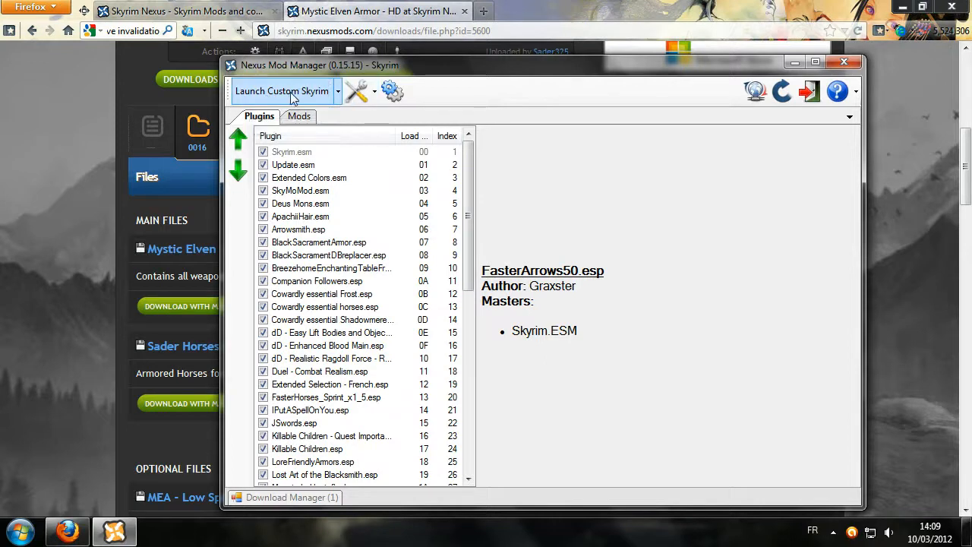
click(356, 97)
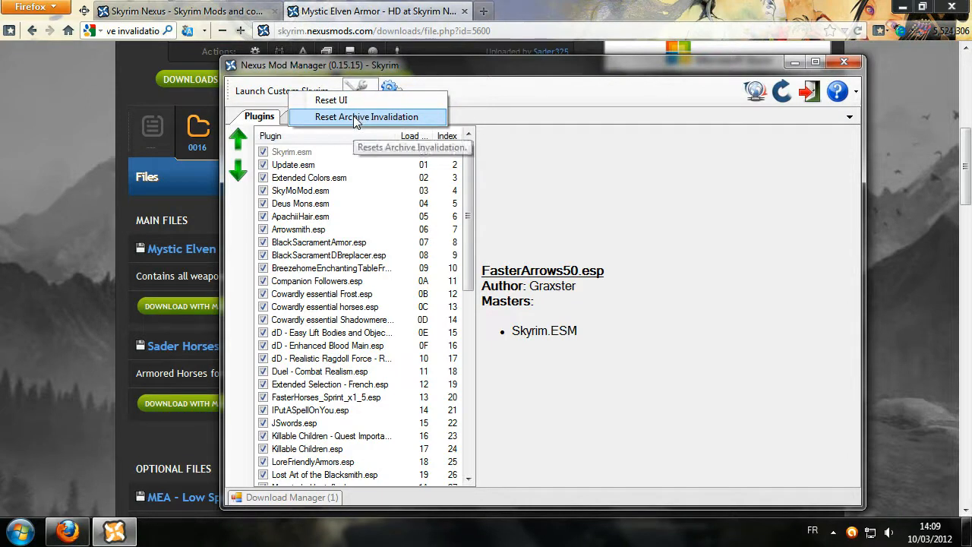
click(355, 119)
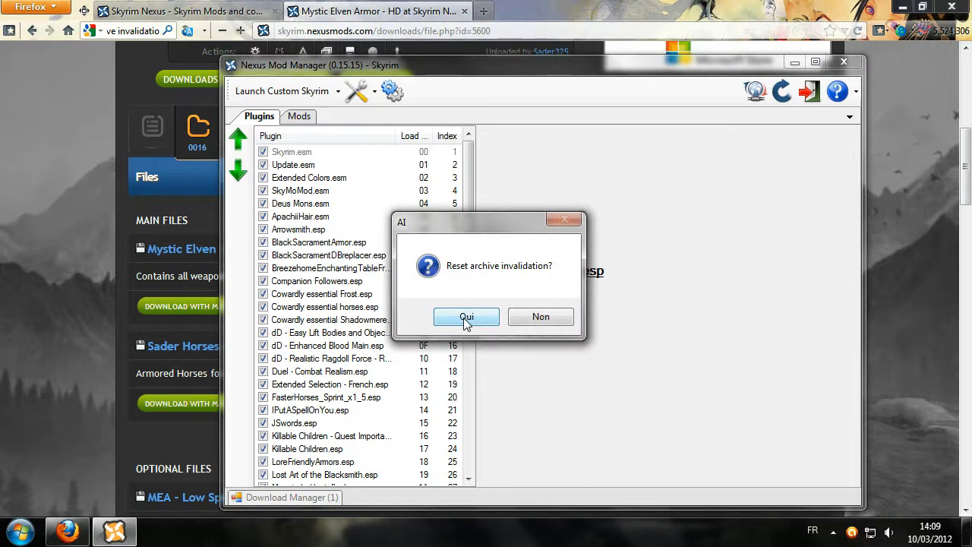
click(466, 317)
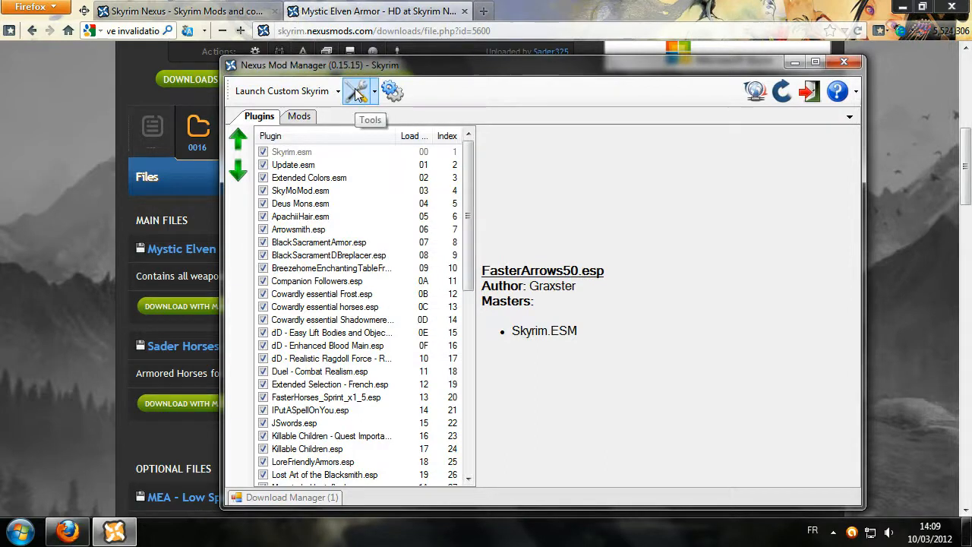
Step: Review the mod manager's general settings, FOMod compression options and Skyrim directories, and accept them as they are
click(394, 91)
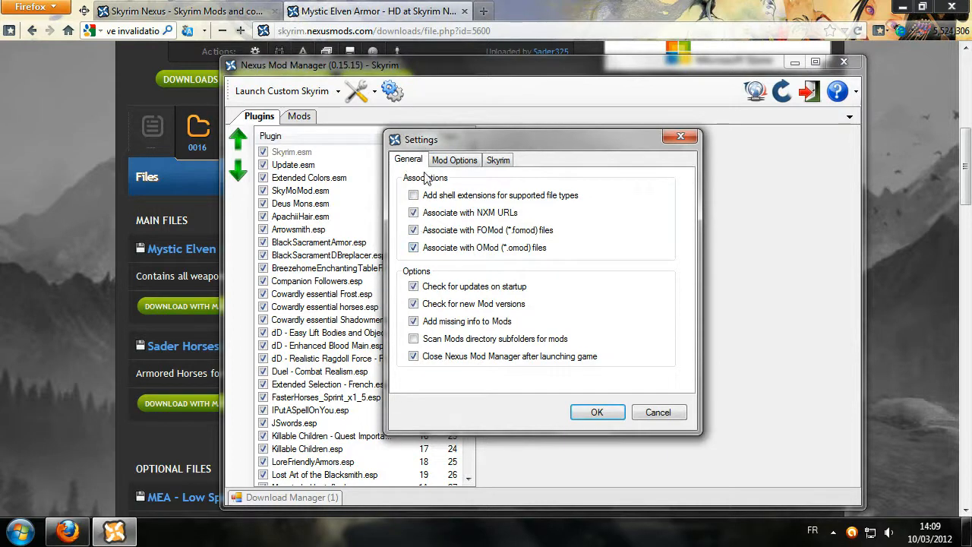
click(449, 162)
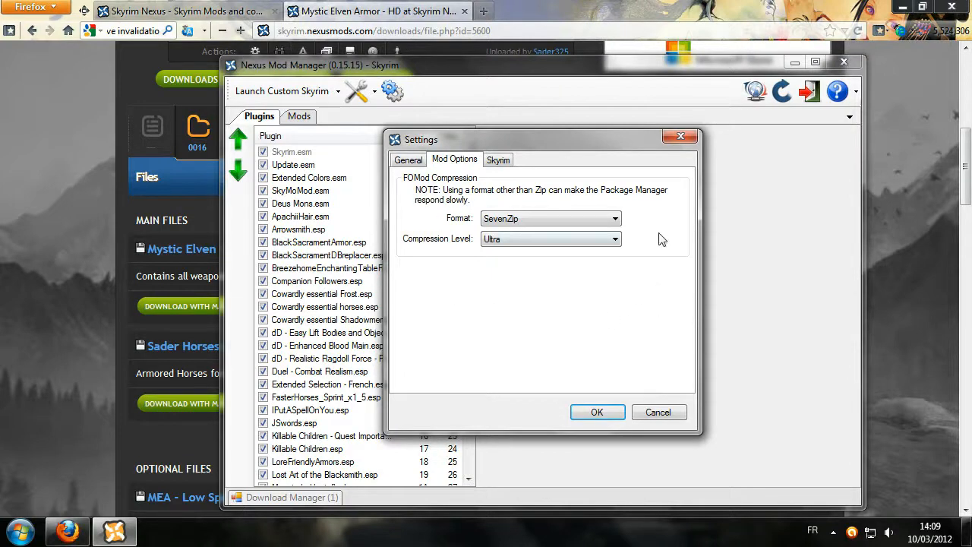
click(499, 161)
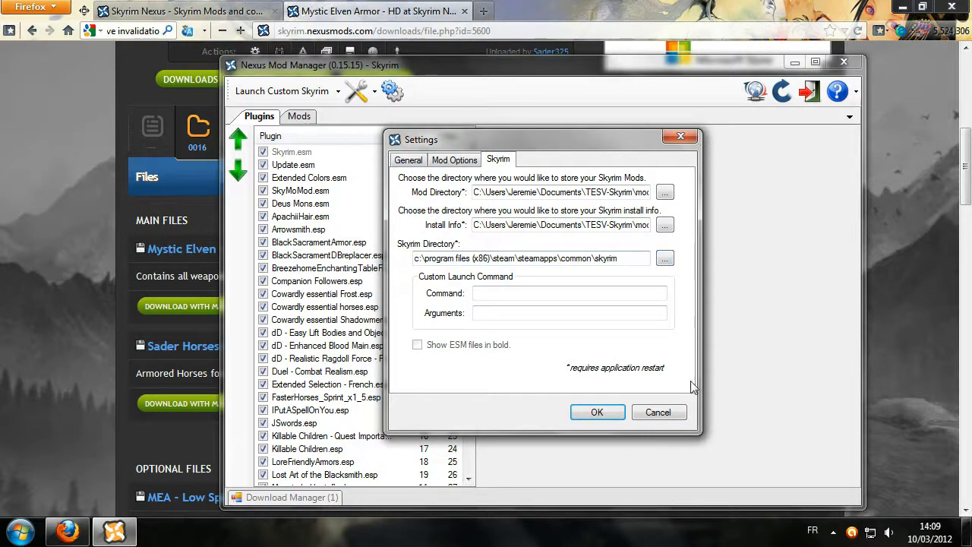
click(597, 416)
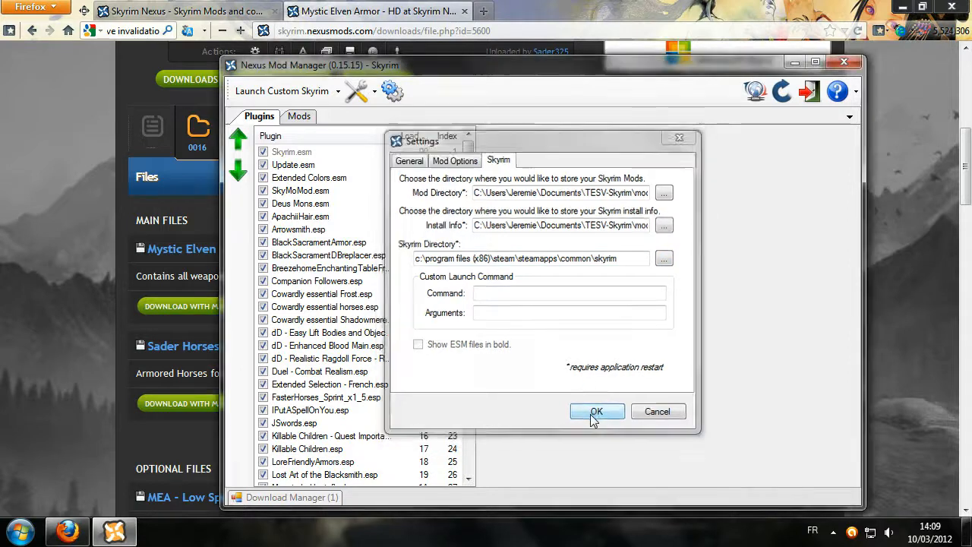
Step: Switch to the browser and try a direct download of Mystic Elven - Standalone from the second London, UK server, cancelling the save prompts
click(793, 62)
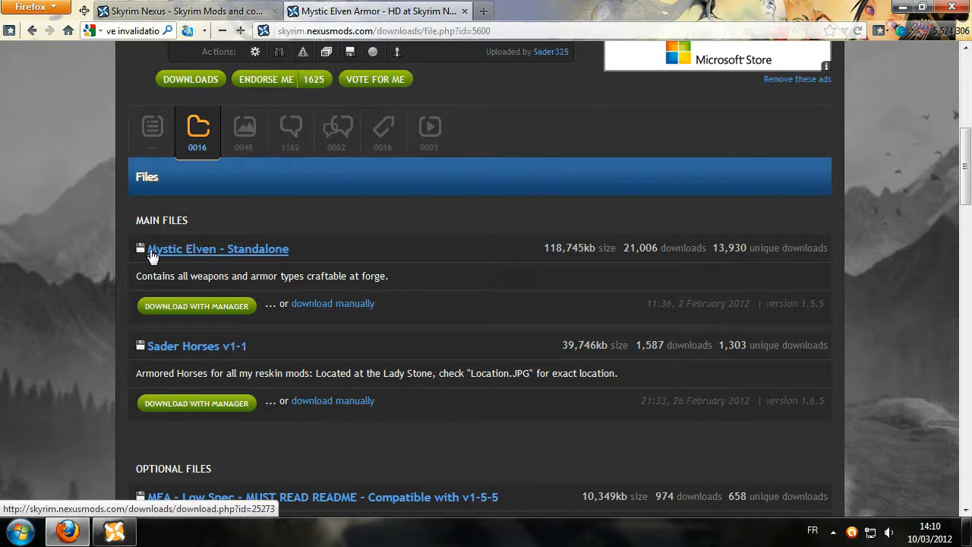
click(200, 251)
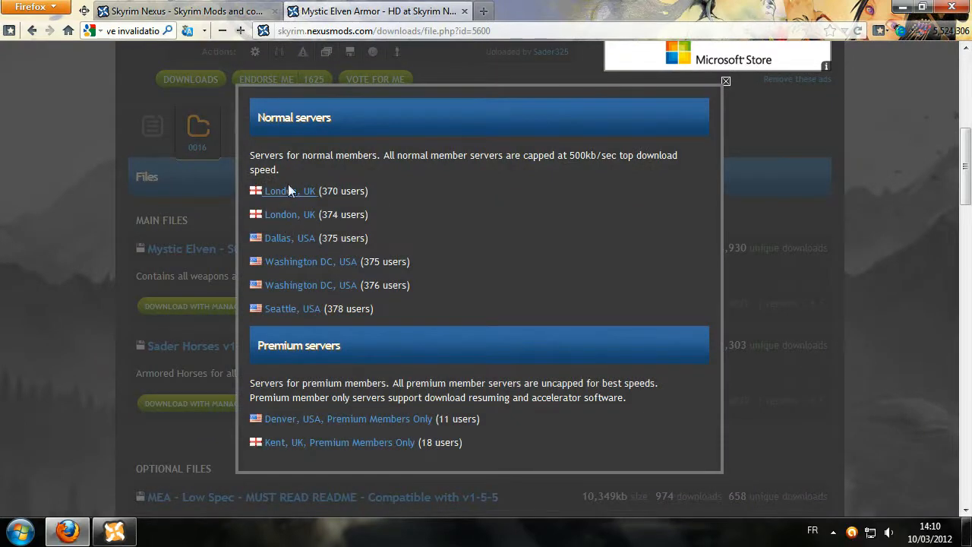
click(289, 217)
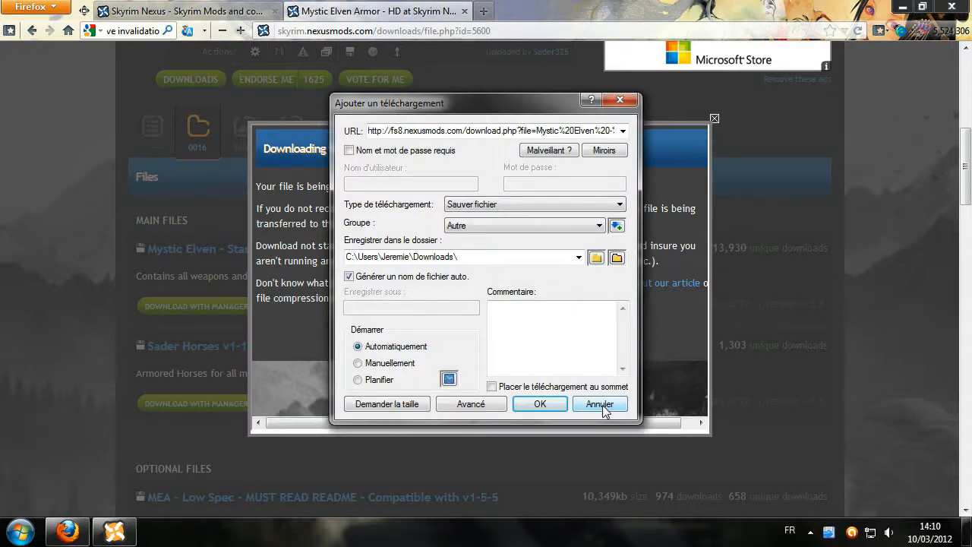
click(602, 409)
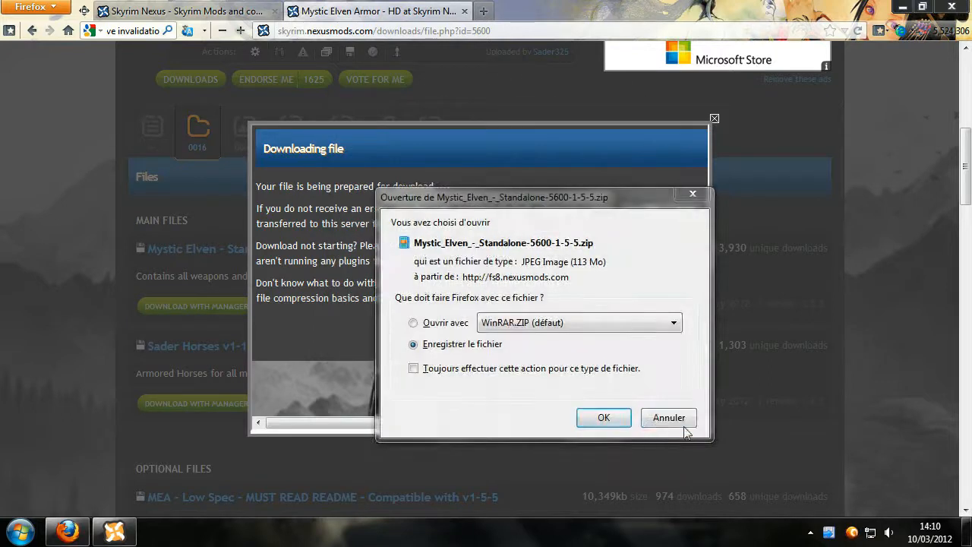
click(670, 418)
click(715, 119)
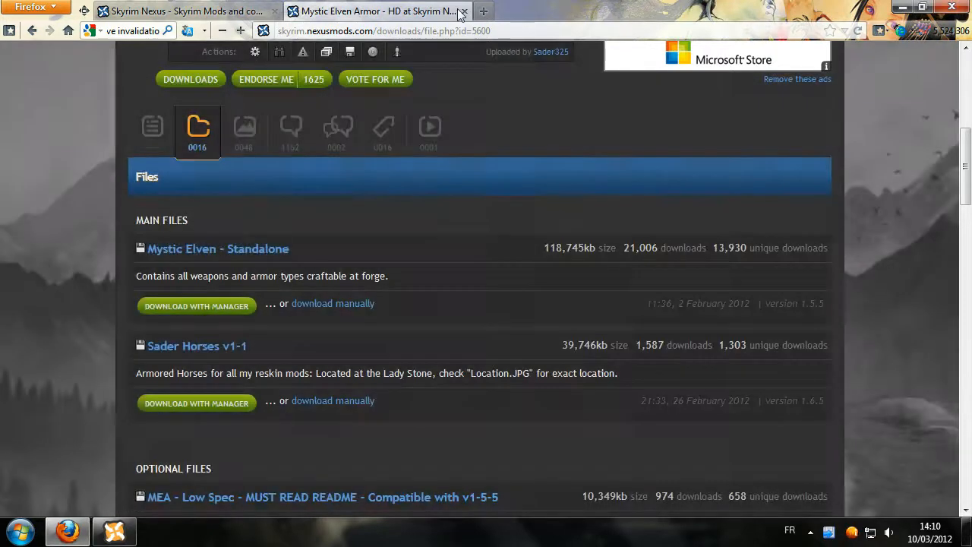
Step: Minimize the browser and move the Running_with_a_bow_3rd_person-12426-1-0 archive to a free spot on the desktop
key(ctrl+Tab)
click(901, 14)
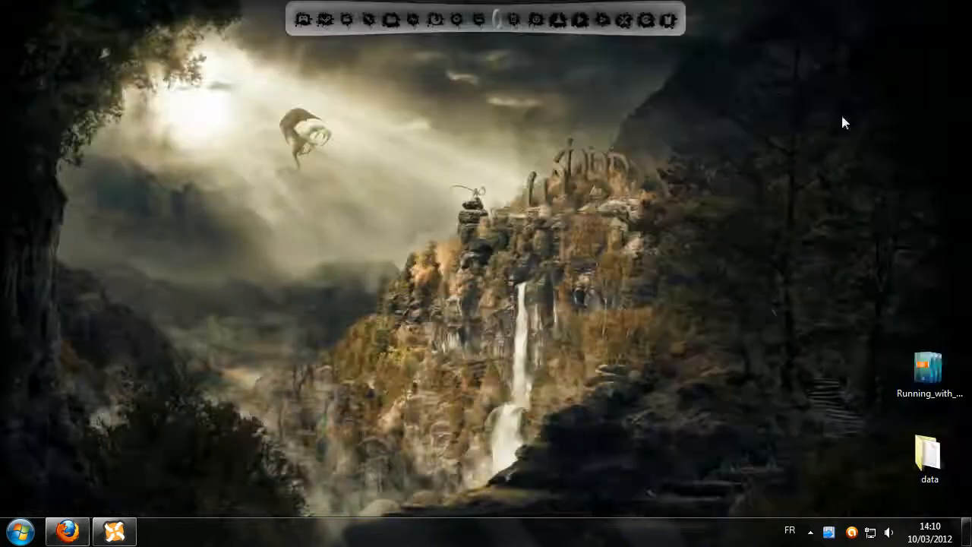
drag(928, 366, 848, 295)
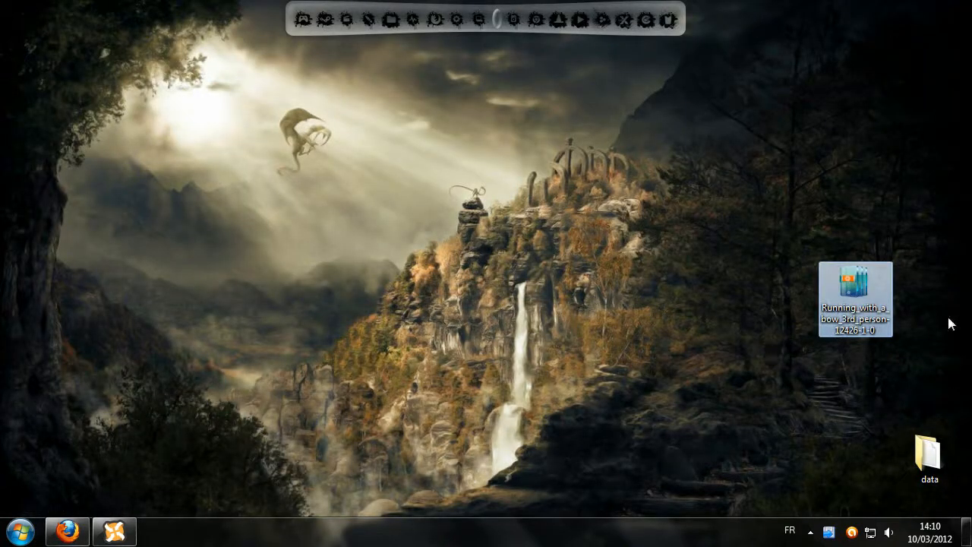
Step: Switch to Nexus Mod Manager and add the mod archive Running_with_a_bow_3rd_person-12426-1-0 from the desktop to the mods list
click(112, 538)
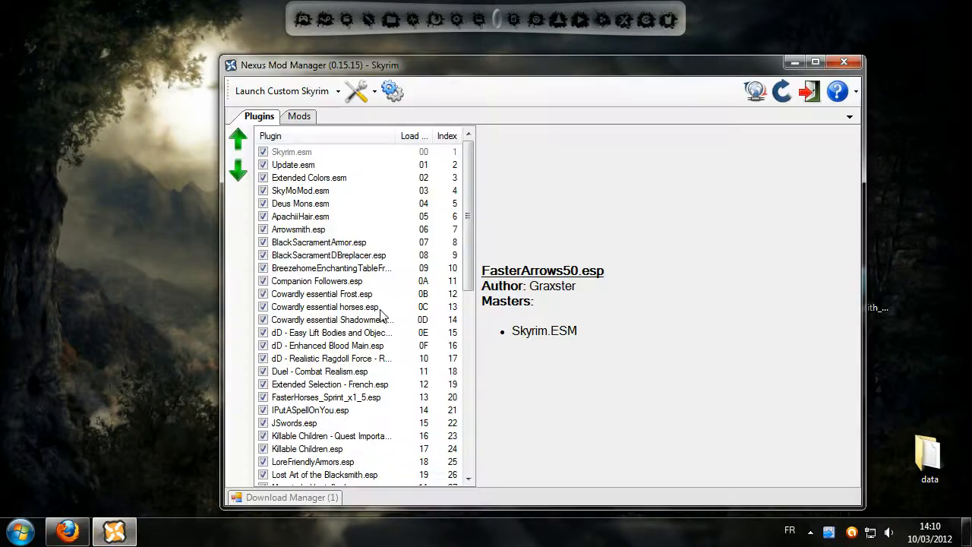
click(299, 116)
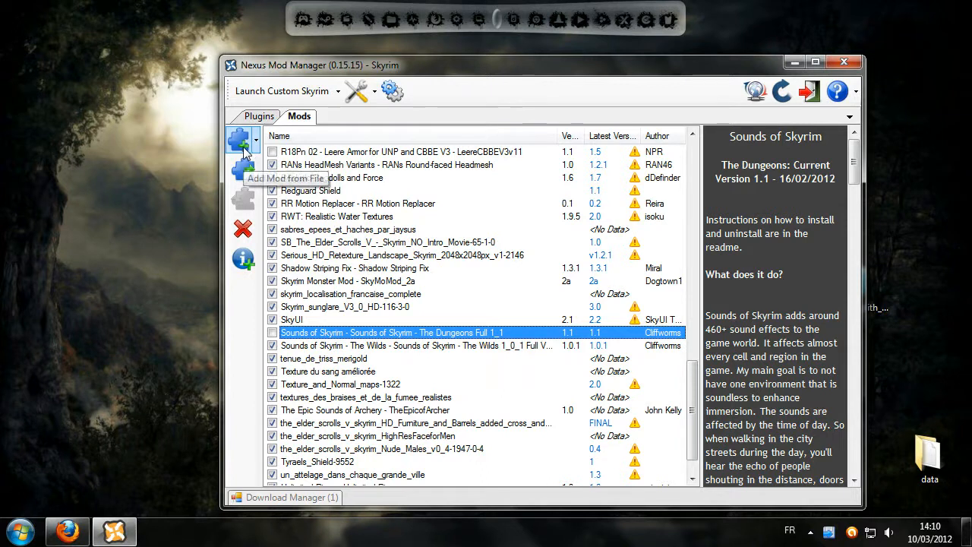
click(255, 144)
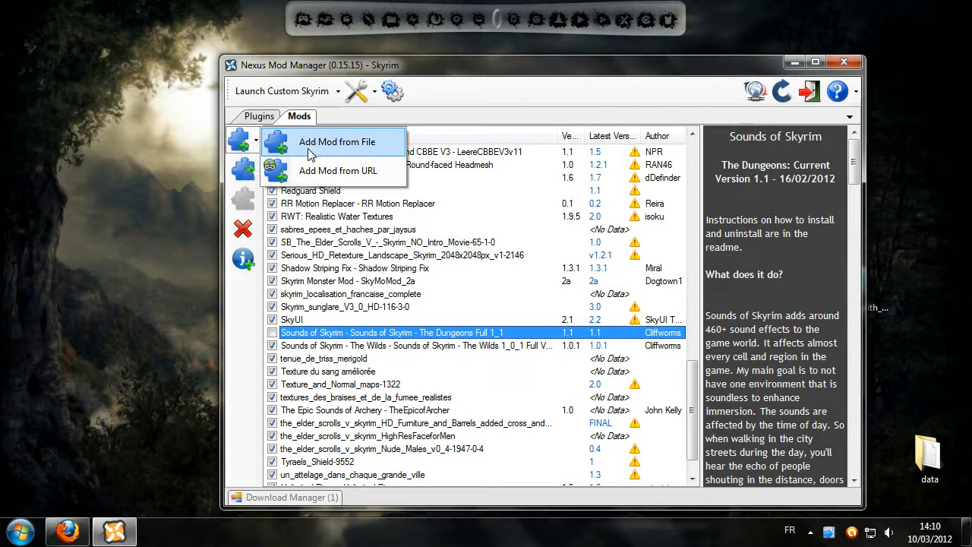
click(354, 146)
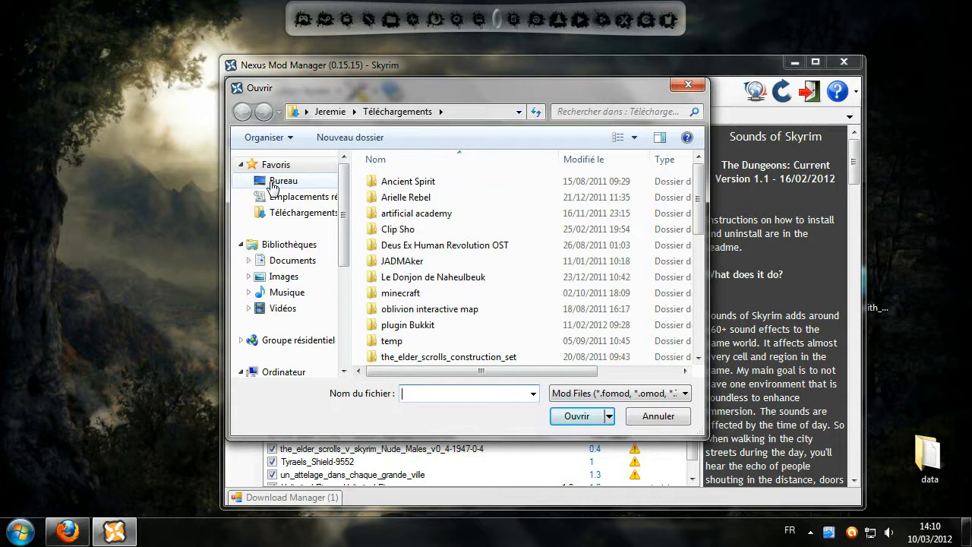
click(274, 185)
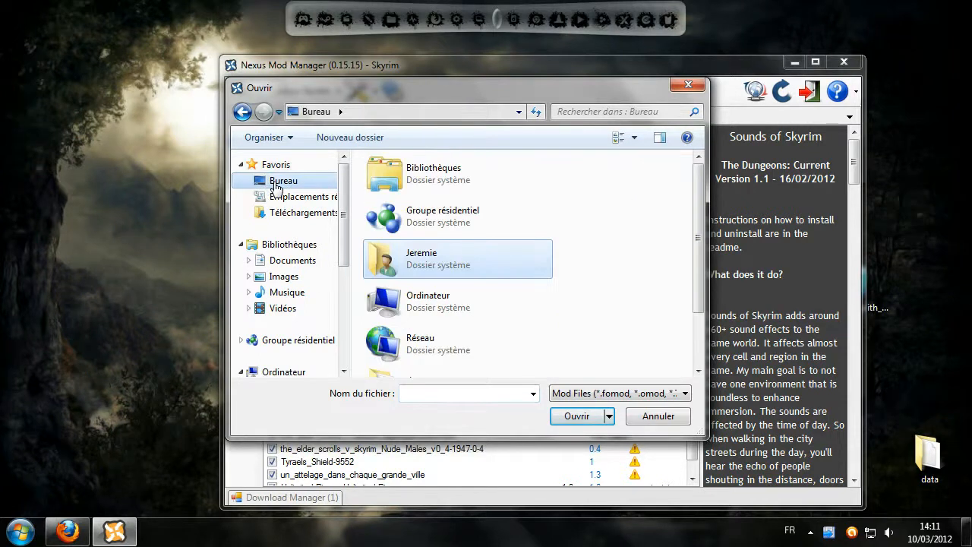
scroll(704, 234, down, 3)
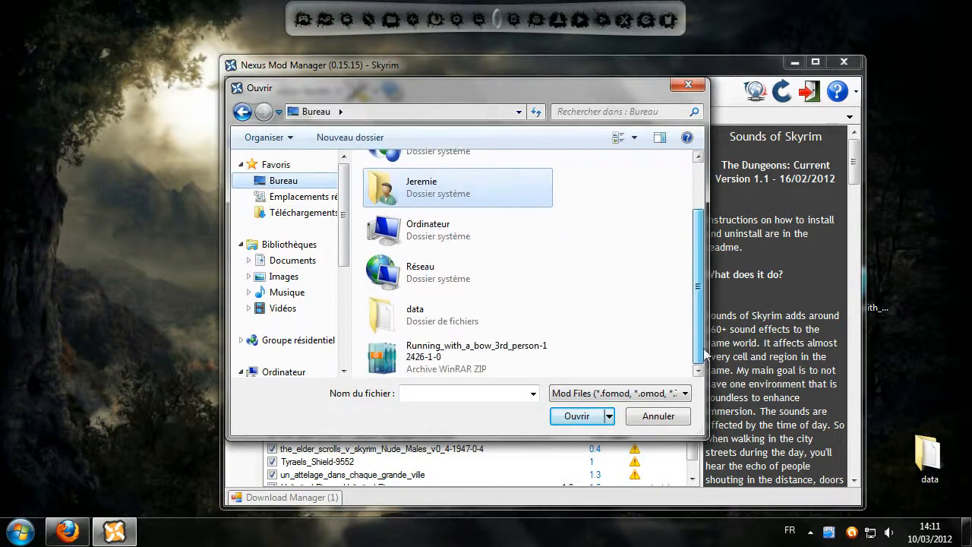
click(429, 361)
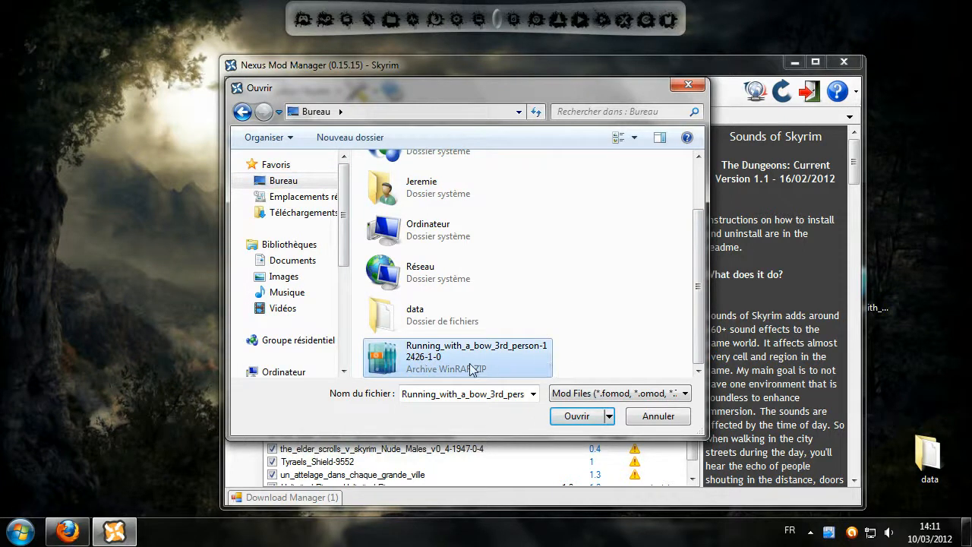
click(578, 416)
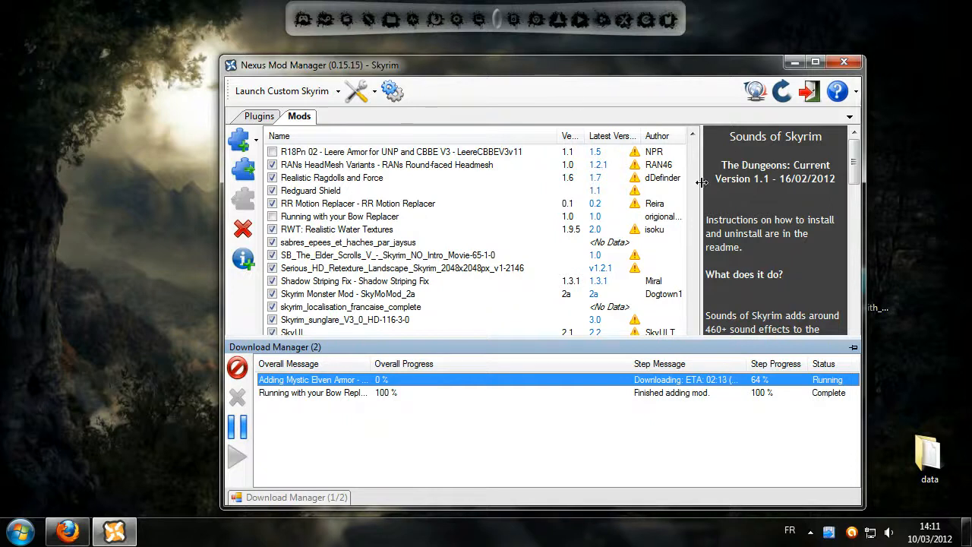
Step: Return to the full mods list, select SB_The_Elder_Scrolls_V_-_Skyrim_NO_Intro_Movie-65-1-0 and look through the remaining entries
click(350, 256)
scroll(357, 258, down, 1)
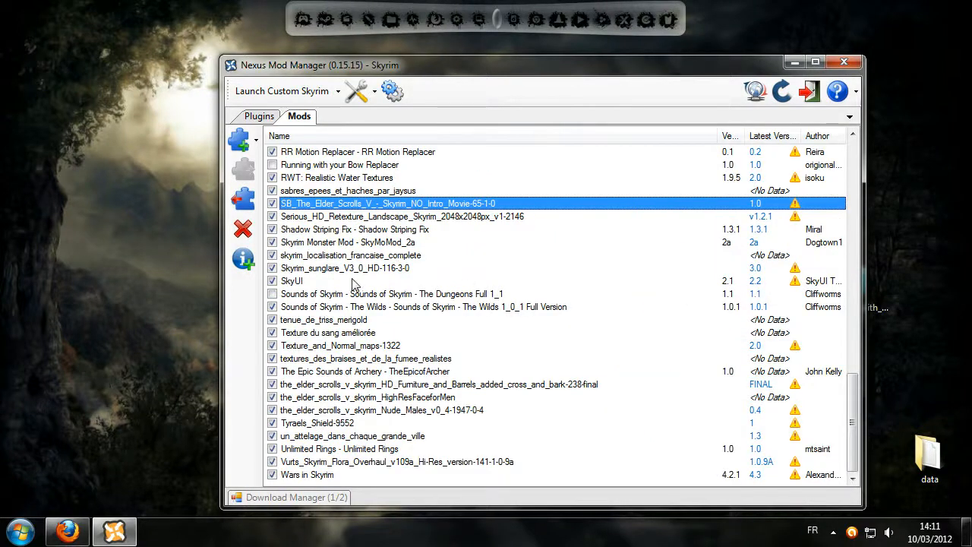
Step: Find the mod Running with your Bow Replacer in the mods list and activate it, closing the success message
scroll(353, 284, up, 20)
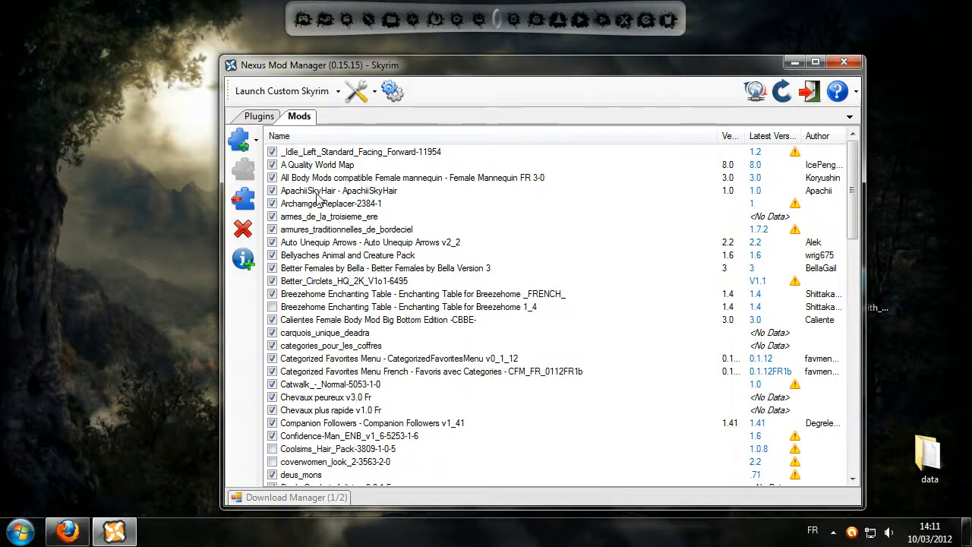
scroll(386, 378, down, 2)
scroll(388, 367, down, 2)
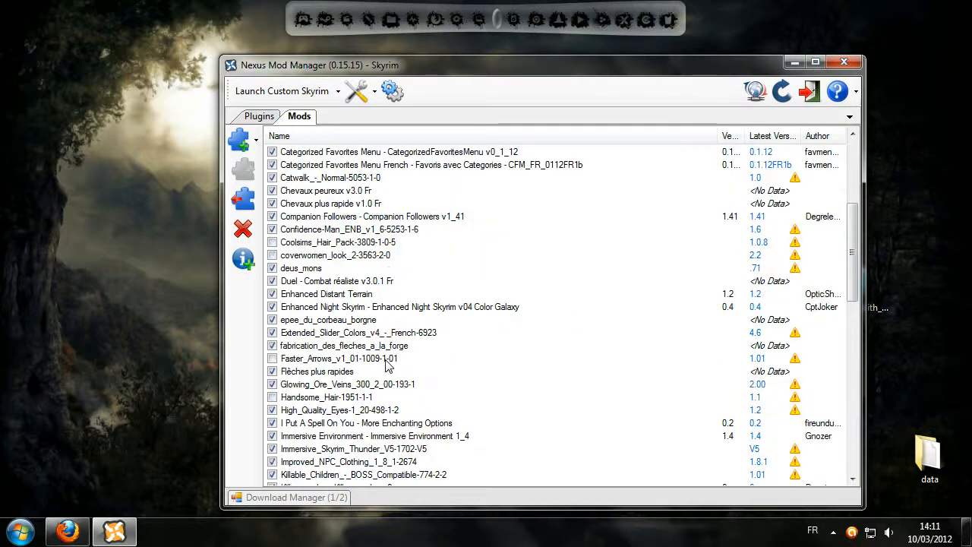
drag(567, 69, 464, 46)
scroll(337, 351, down, 2)
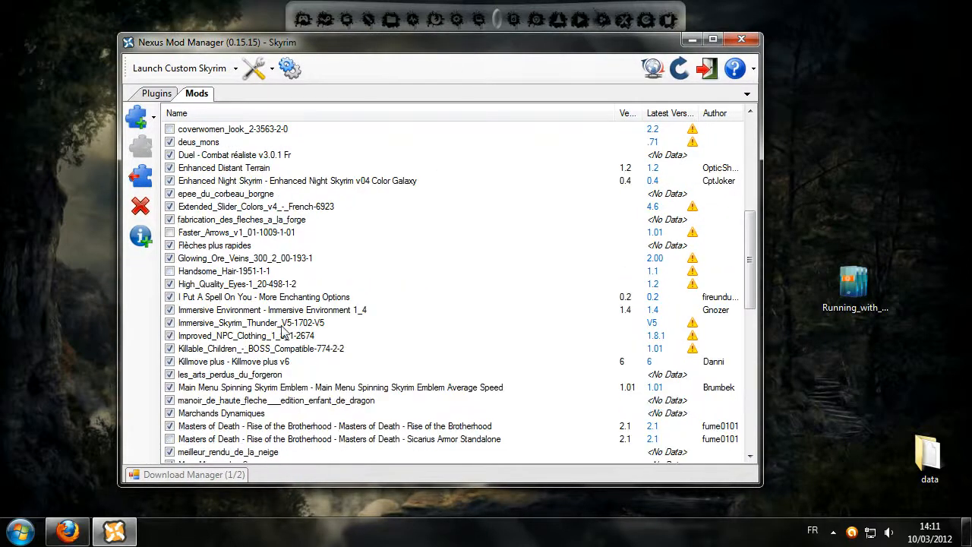
scroll(251, 296, down, 11)
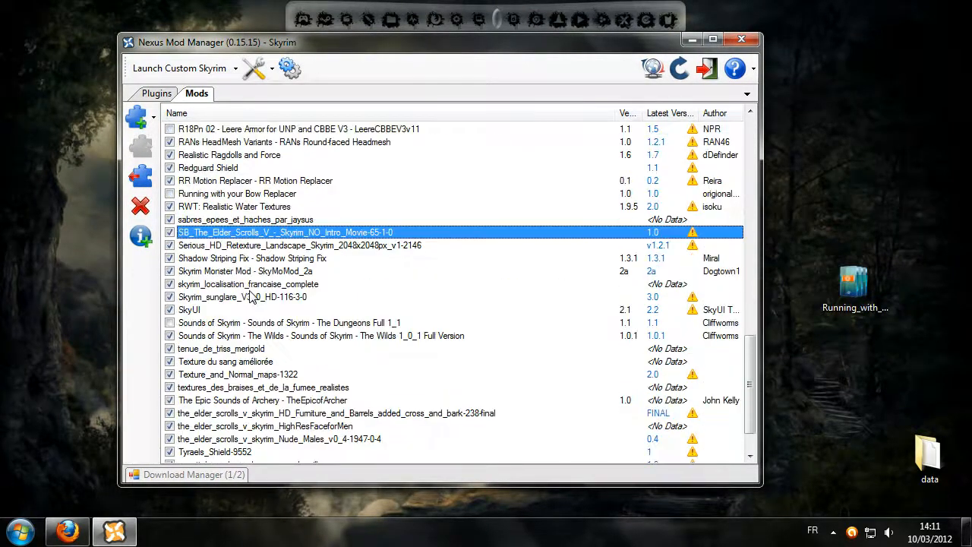
click(220, 196)
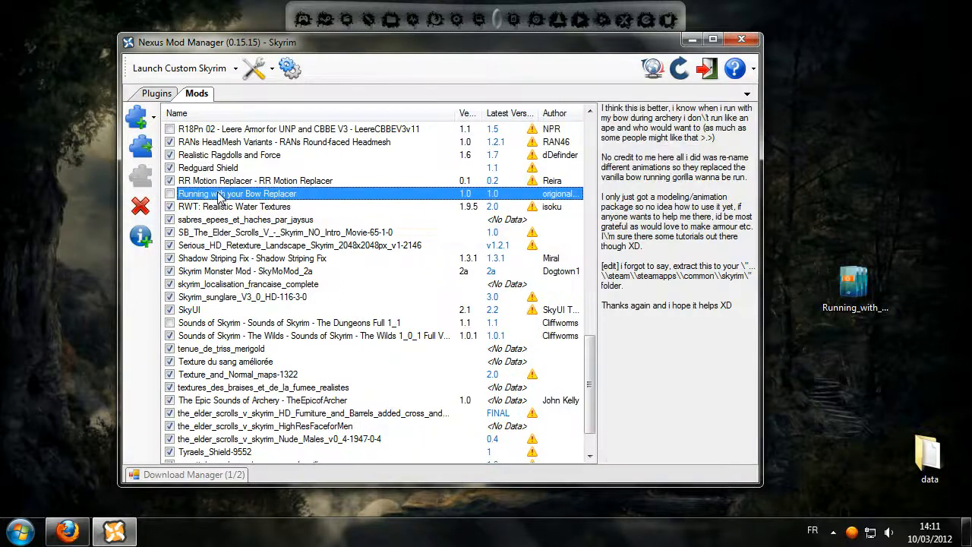
click(149, 154)
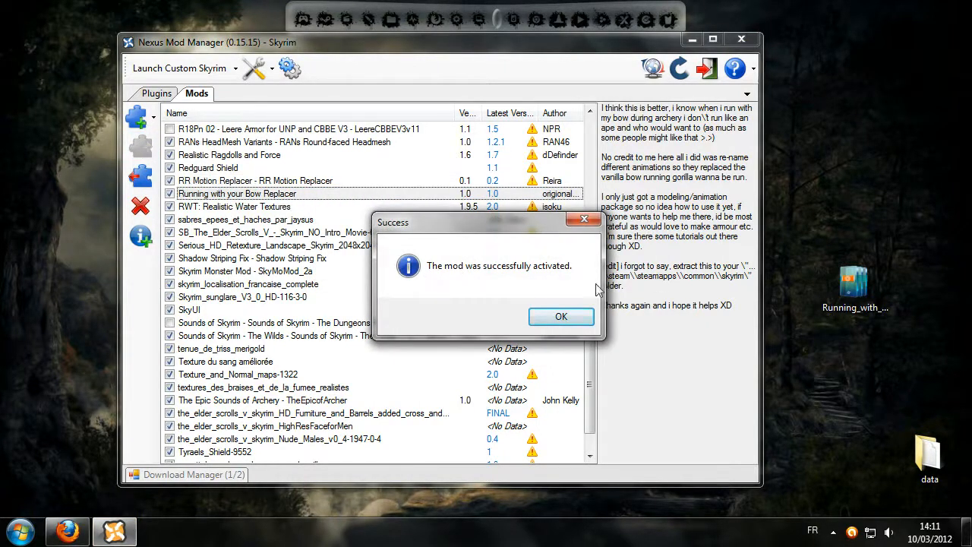
click(563, 317)
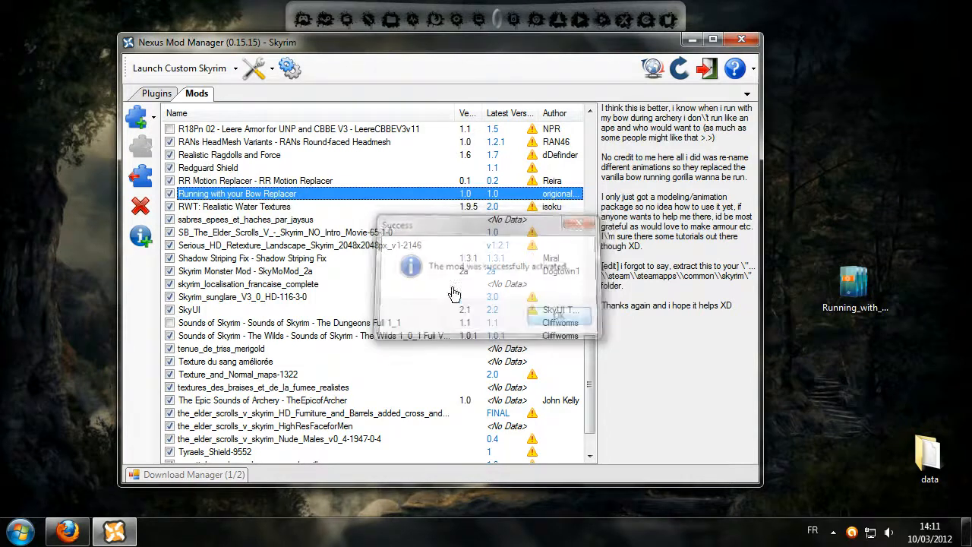
Step: Show the plugins list and look through it from the first entry to the last and back
click(157, 93)
drag(363, 174, 376, 395)
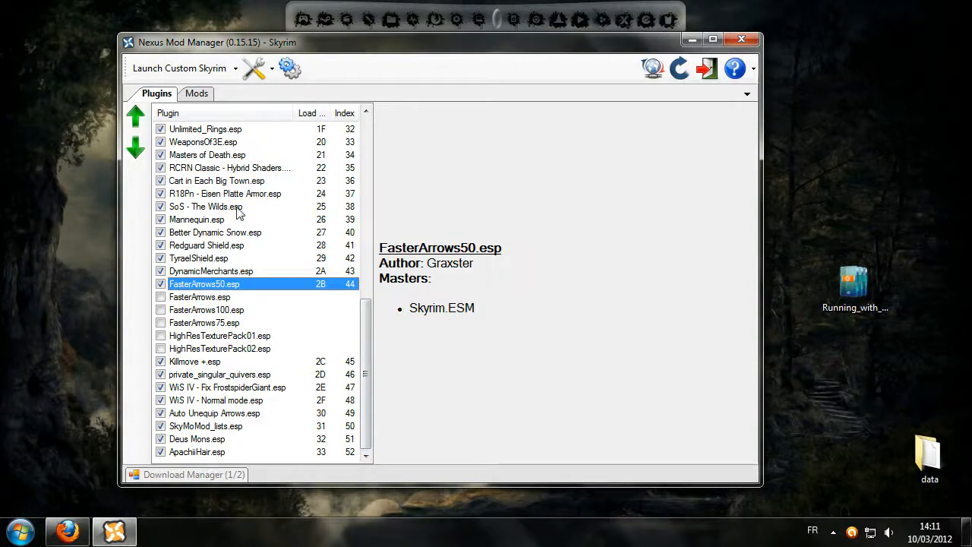
drag(366, 387, 391, 124)
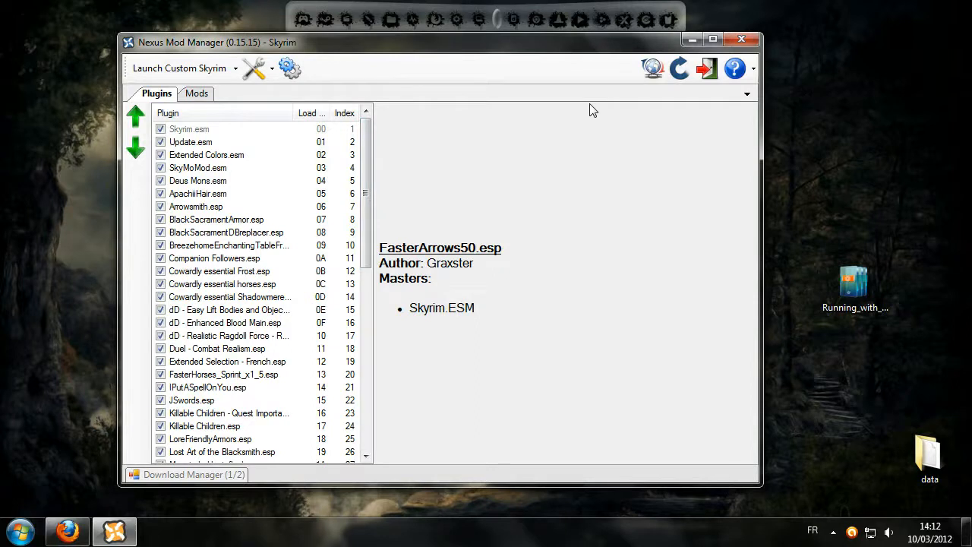
Step: Minimize the mod manager and move the Running_with_a_bow_3rd_person-12426-1-0 archive to just above the data folder on the desktop
click(692, 38)
drag(854, 283, 929, 374)
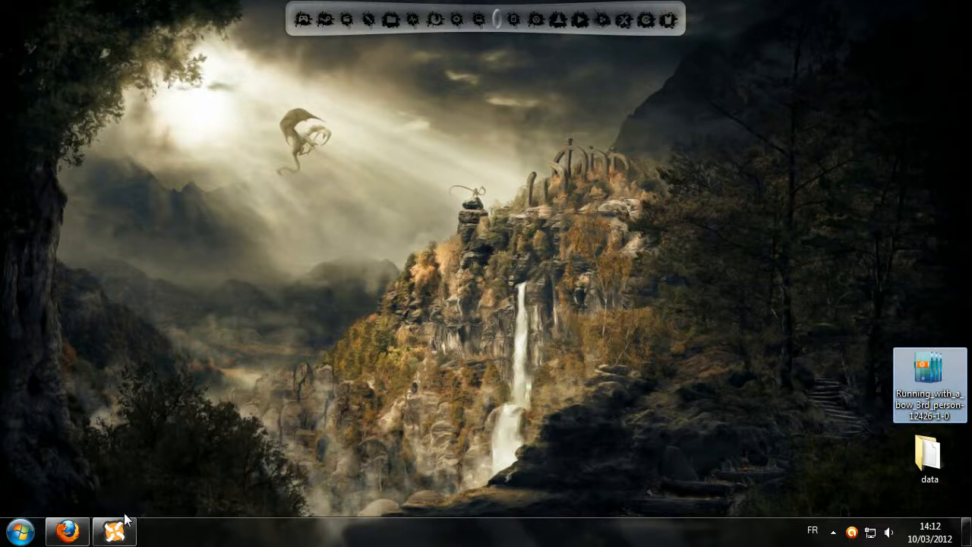
Step: Switch to Firefox, view the bookmarked La Confrérie des Traducteurs Skyrim site in a new tab, and minimize the browser
click(68, 532)
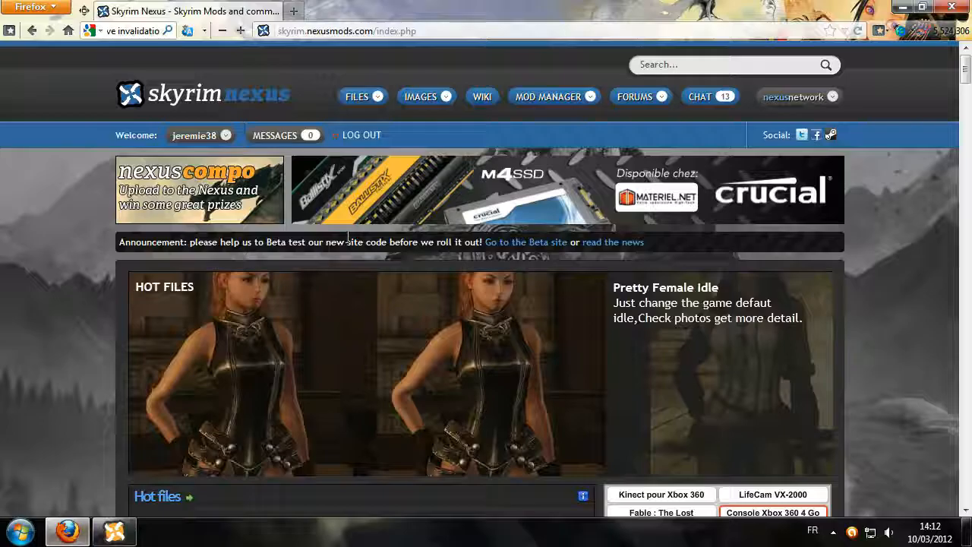
click(904, 7)
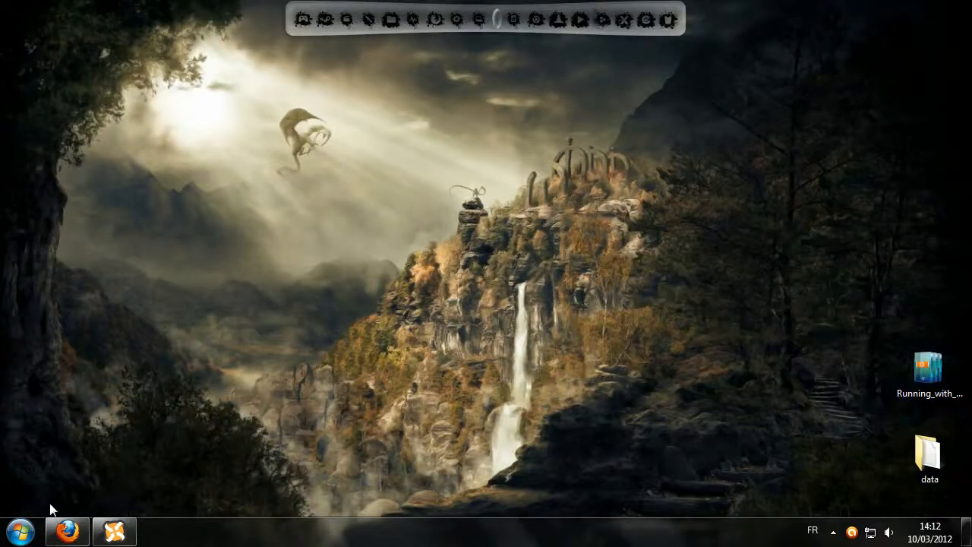
click(68, 533)
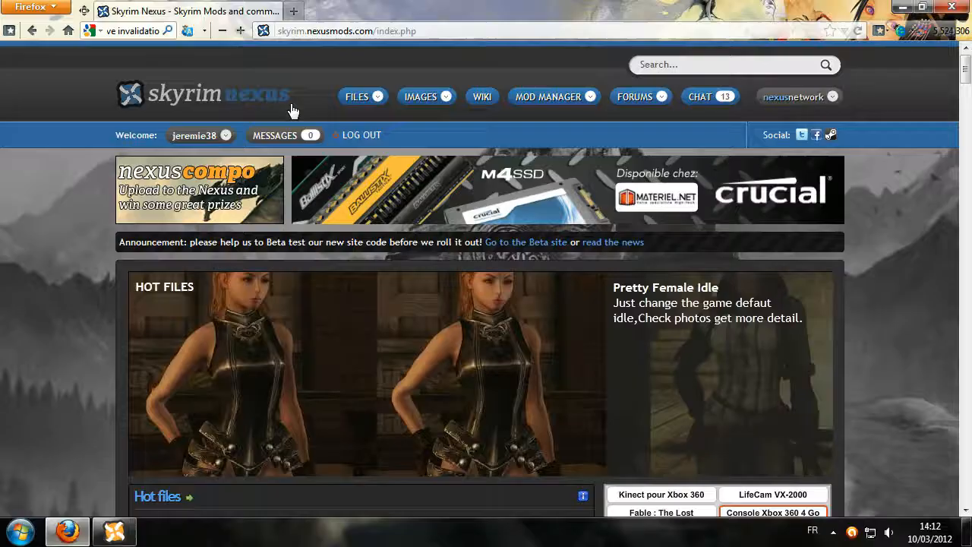
click(293, 11)
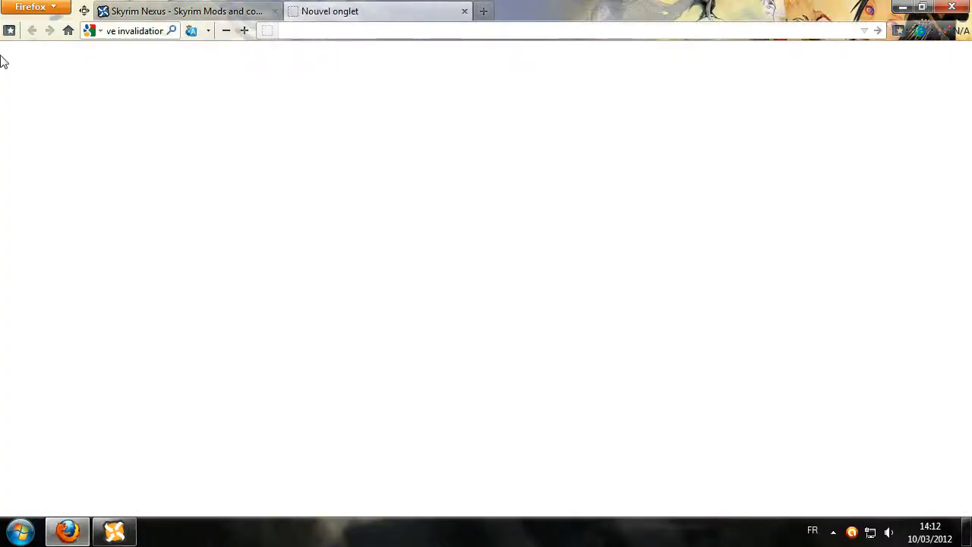
click(9, 31)
scroll(90, 323, down, 5)
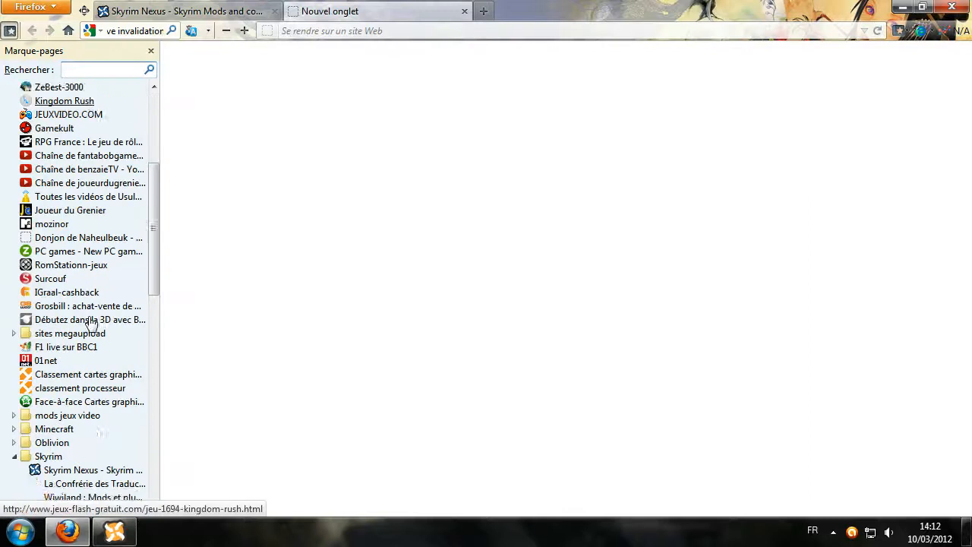
scroll(90, 323, down, 3)
click(82, 374)
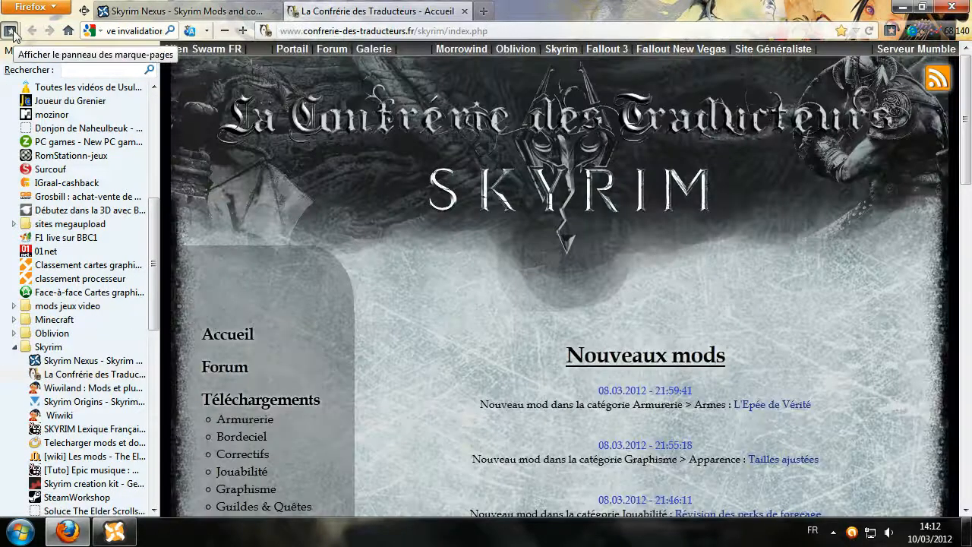
click(9, 30)
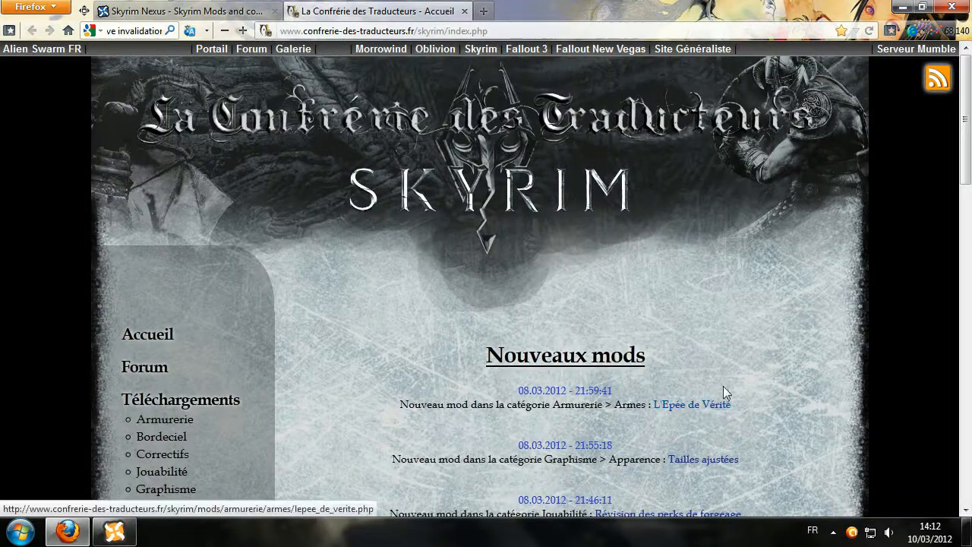
scroll(724, 386, down, 5)
click(902, 6)
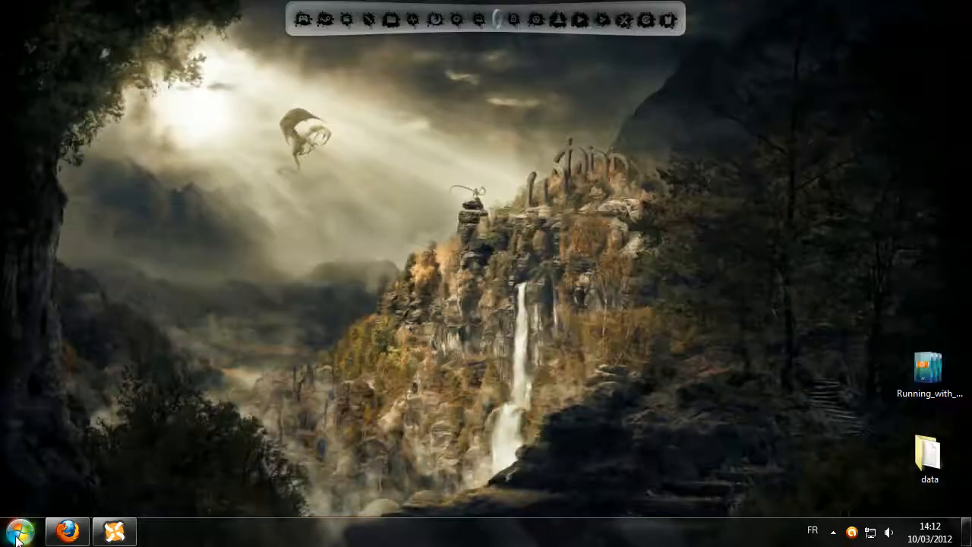
Step: Switch to Nexus Mod Manager, return to the mods list and view the options for adding a mod without choosing one
click(111, 534)
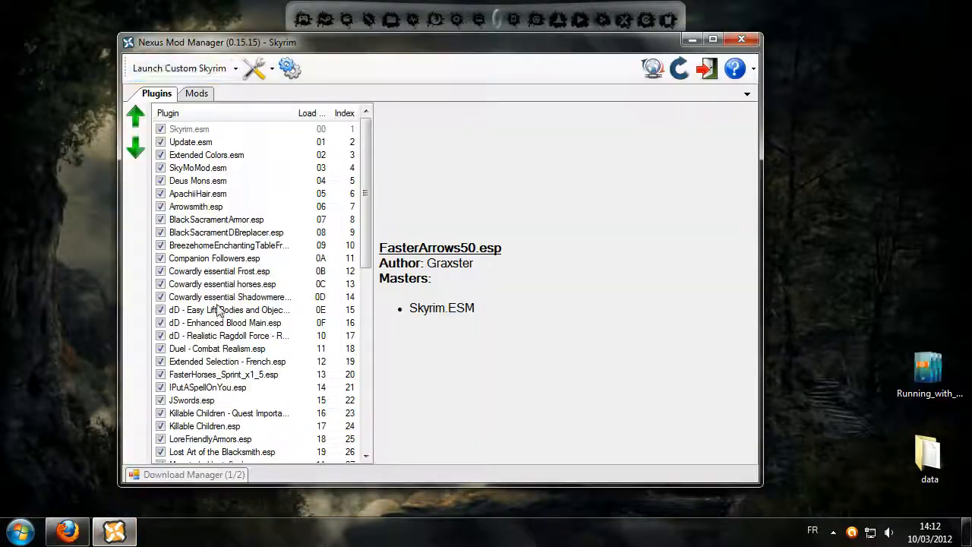
click(195, 93)
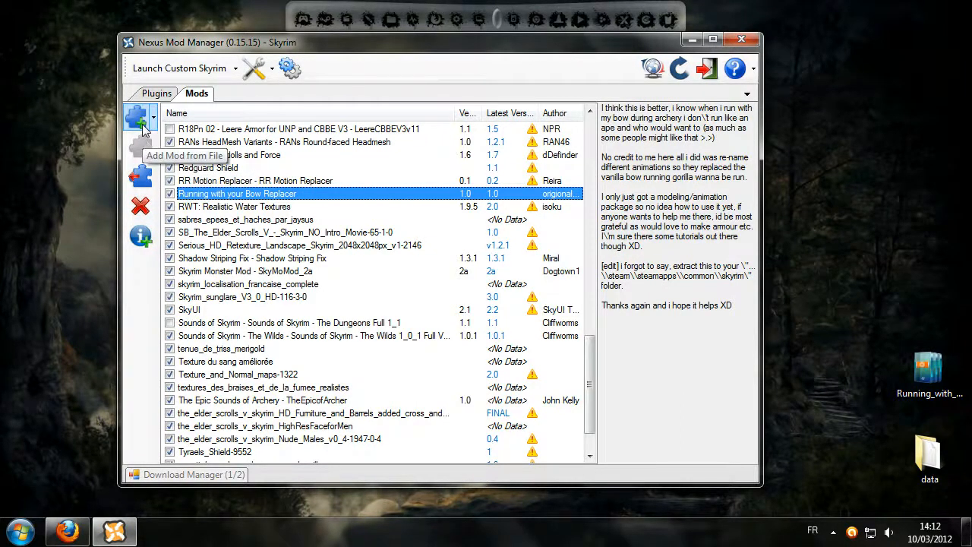
click(144, 128)
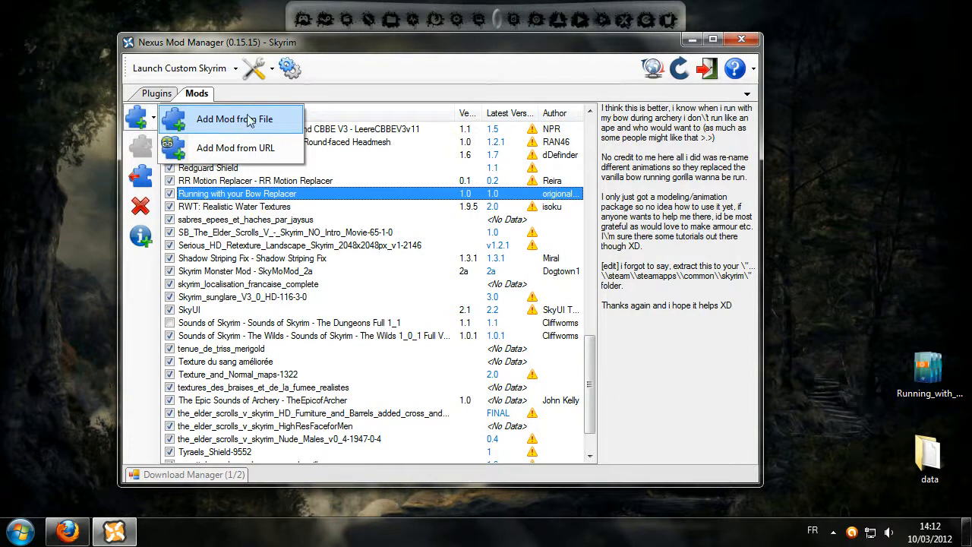
click(457, 54)
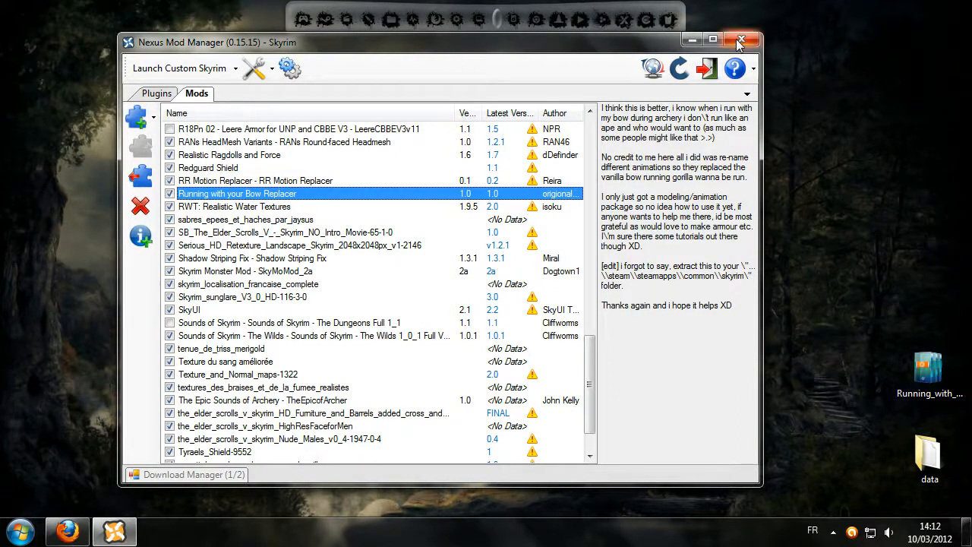